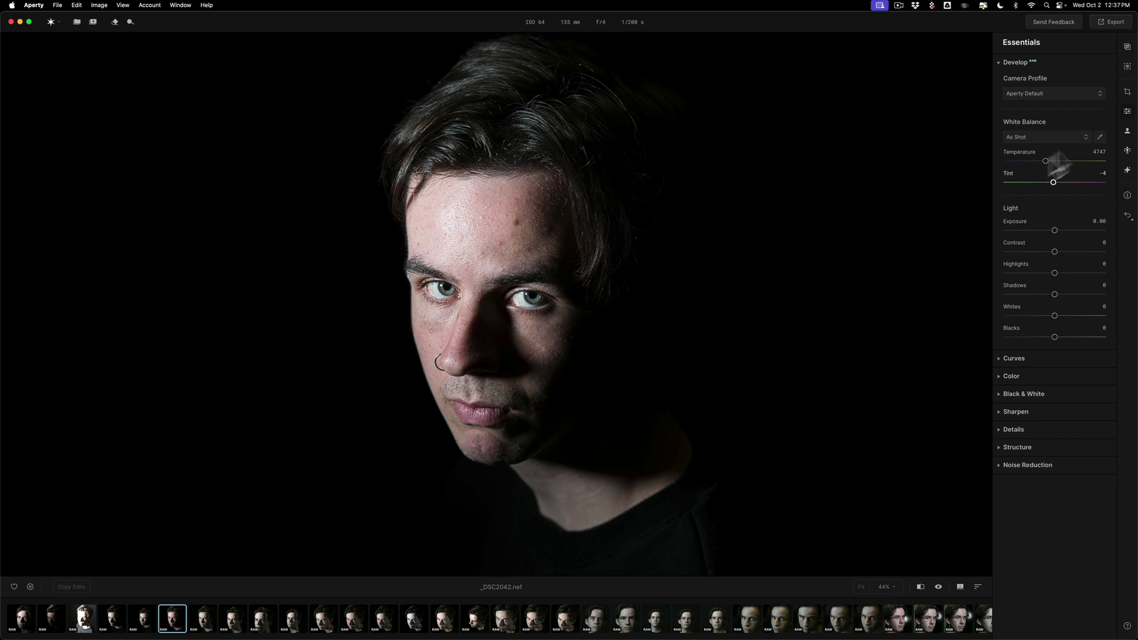
Crop the photo to a Transposed portrait frame tightened around the man's face.
click(1115, 124)
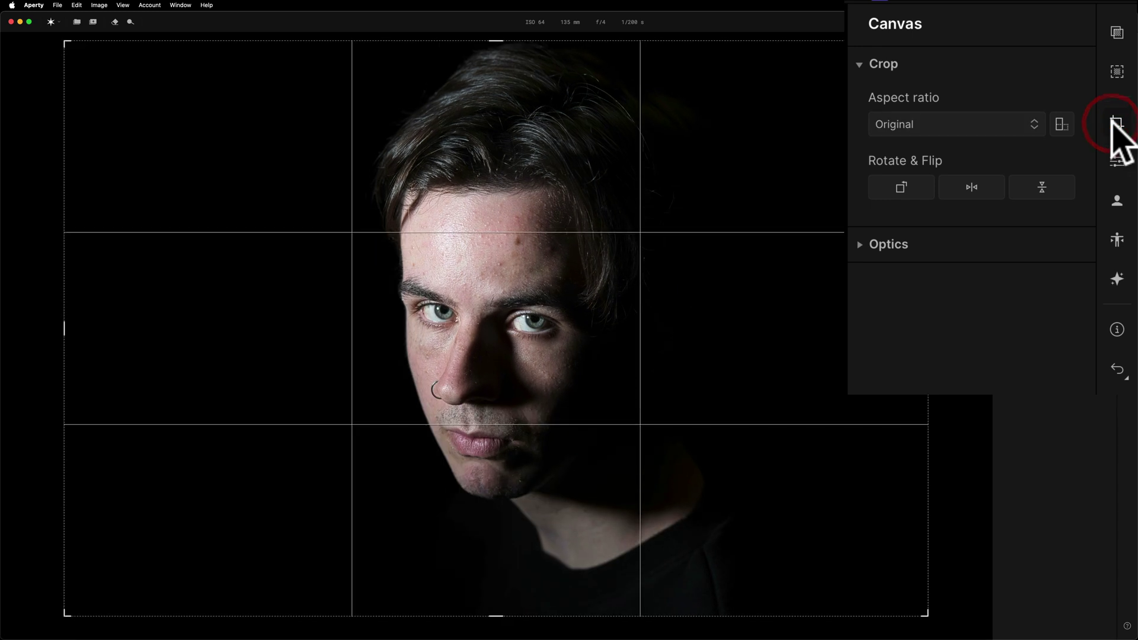
click(1062, 124)
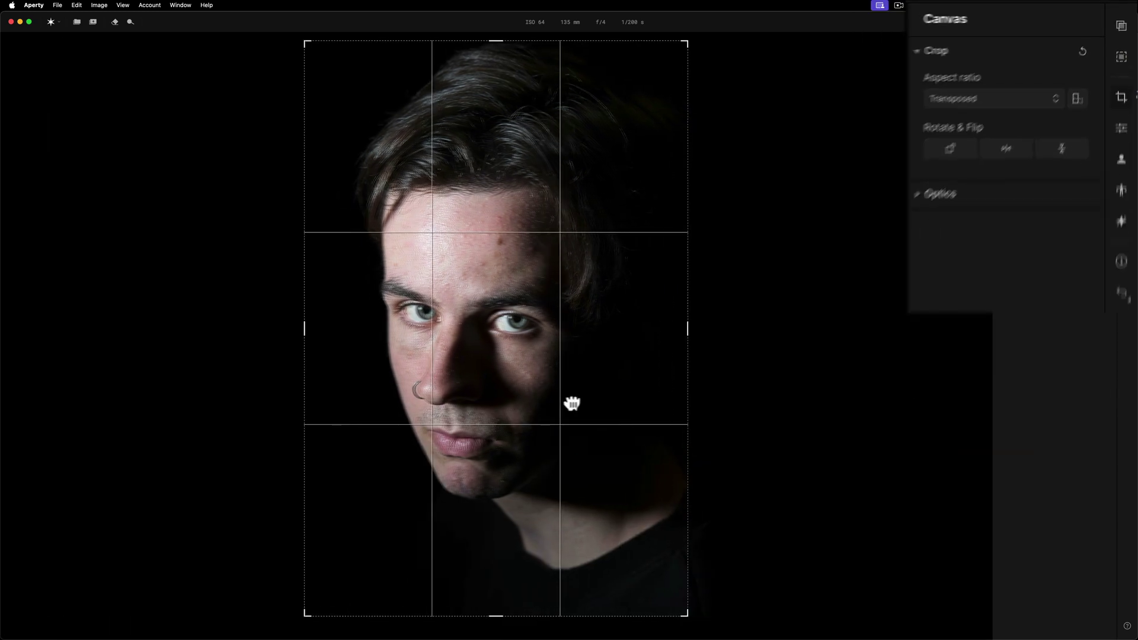
drag(572, 403, 545, 399)
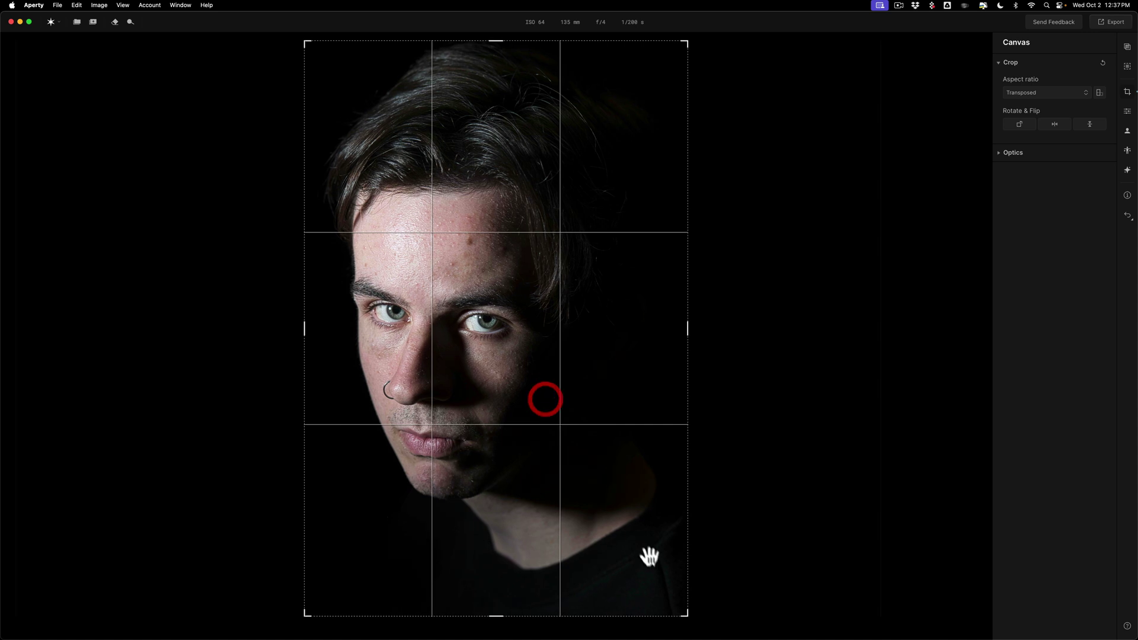
drag(686, 615, 640, 562)
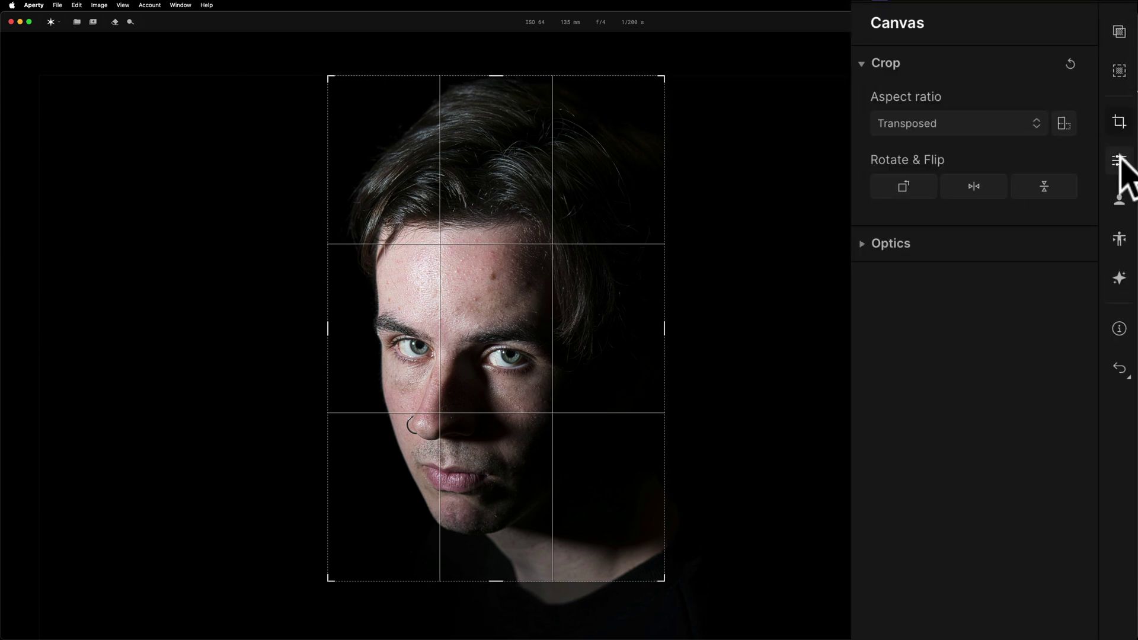
click(1120, 160)
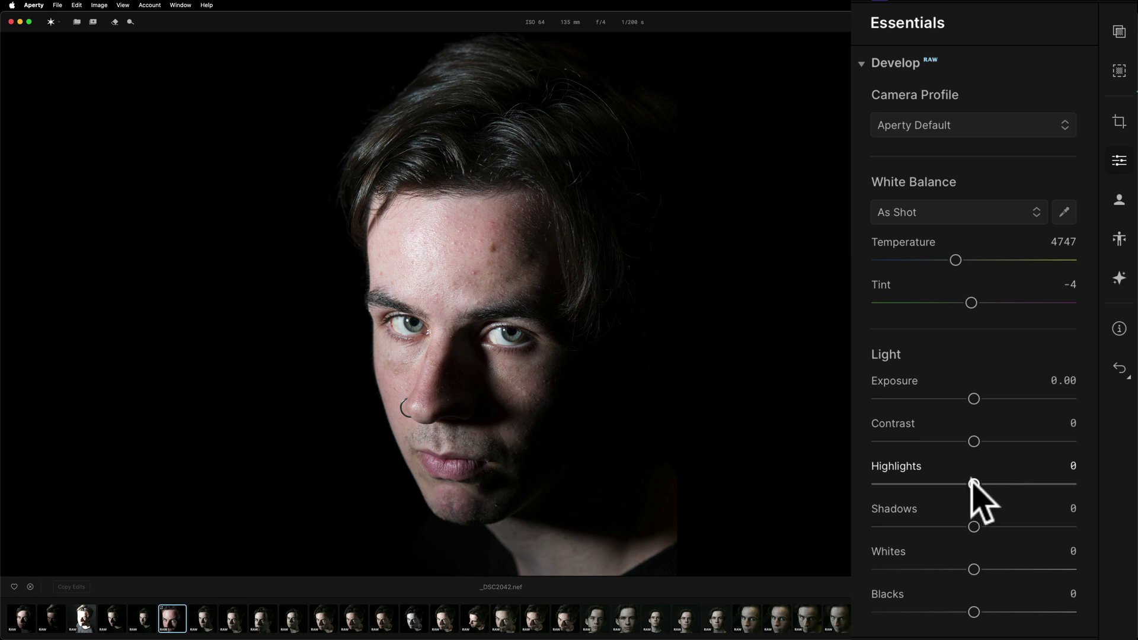
Set Highlights -100, Shadows -27, Whites -89 and Blacks -25, checking clipping along the way.
drag(973, 482, 891, 271)
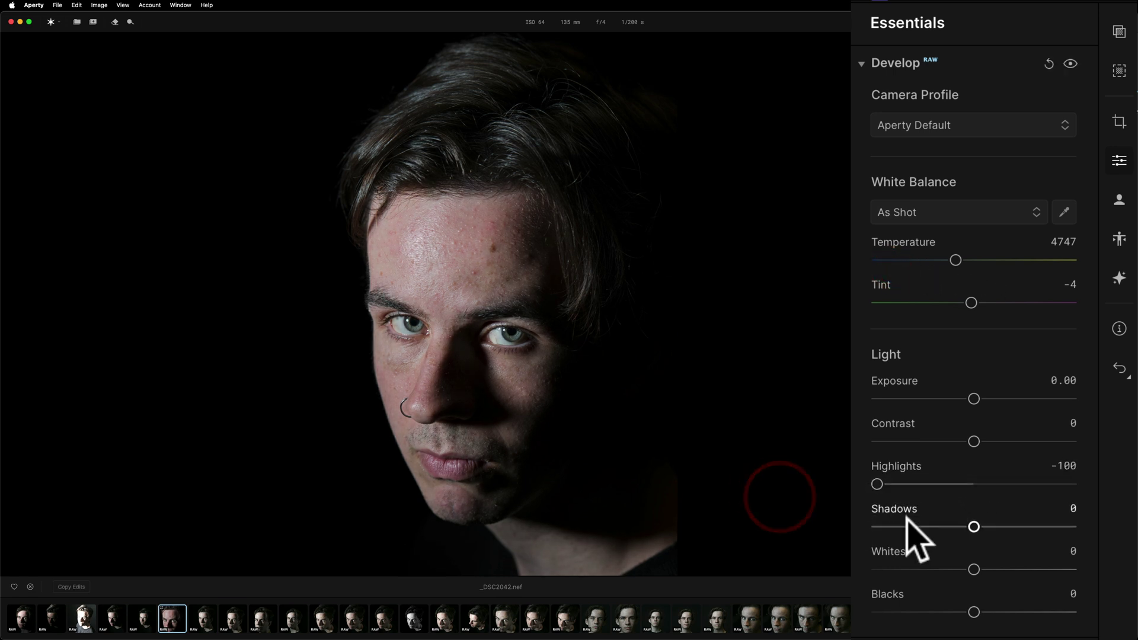
drag(974, 528, 947, 525)
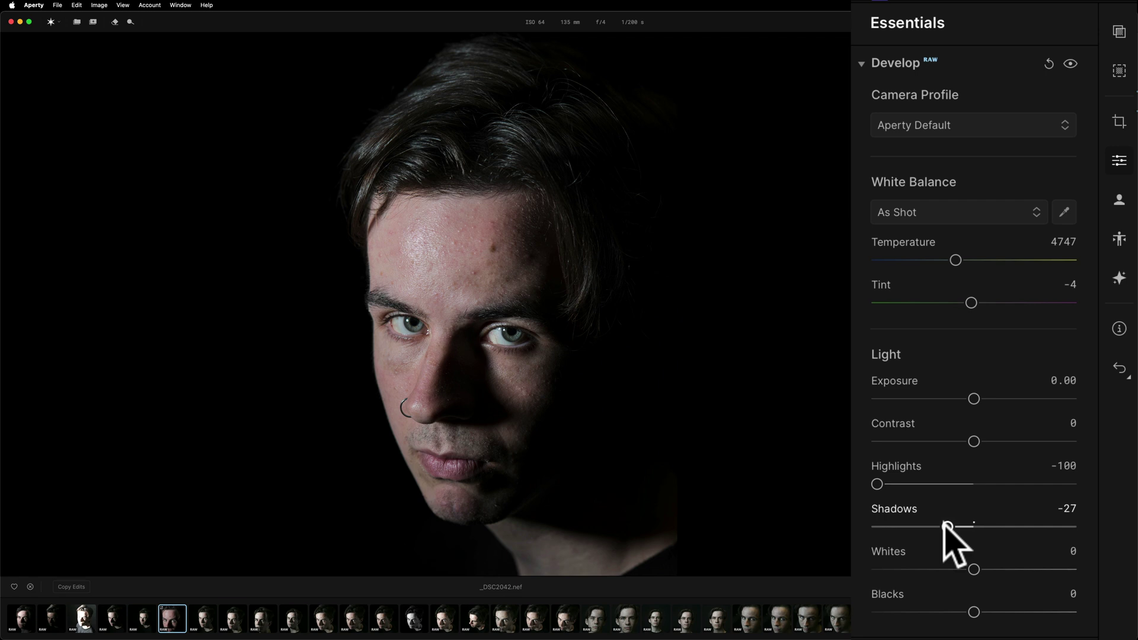
key(j)
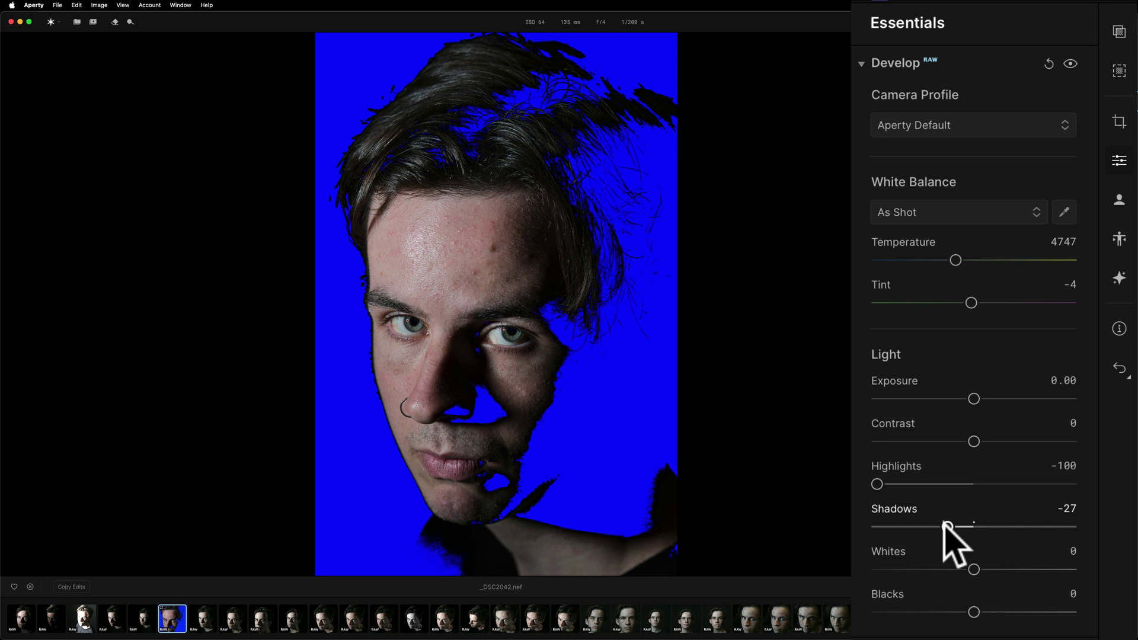
drag(974, 570, 1061, 568)
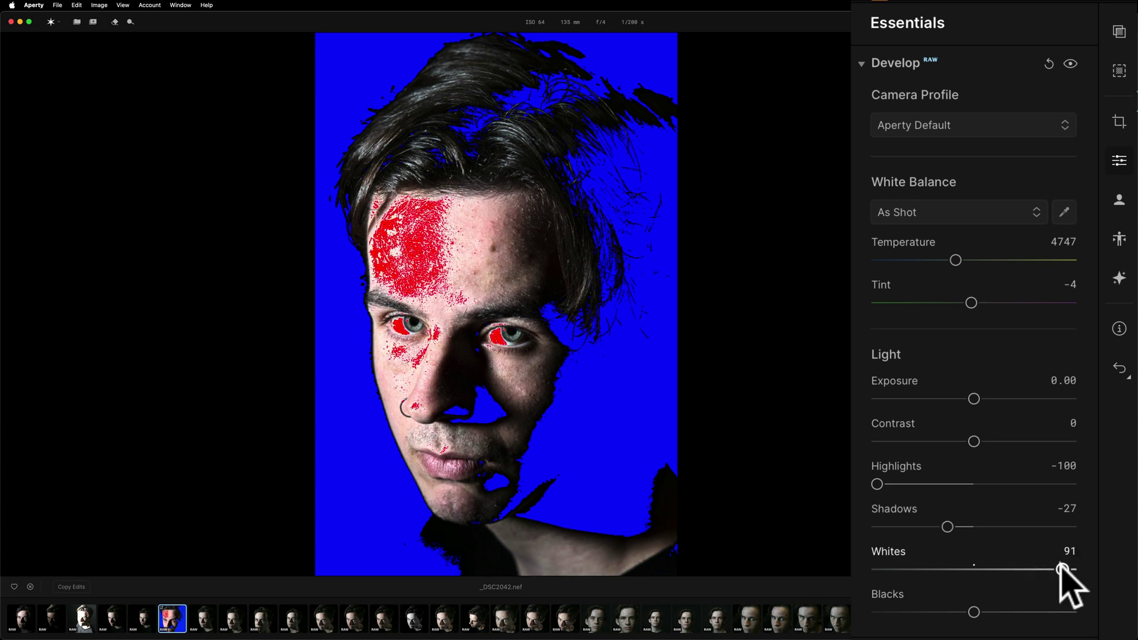
drag(1062, 567, 1002, 568)
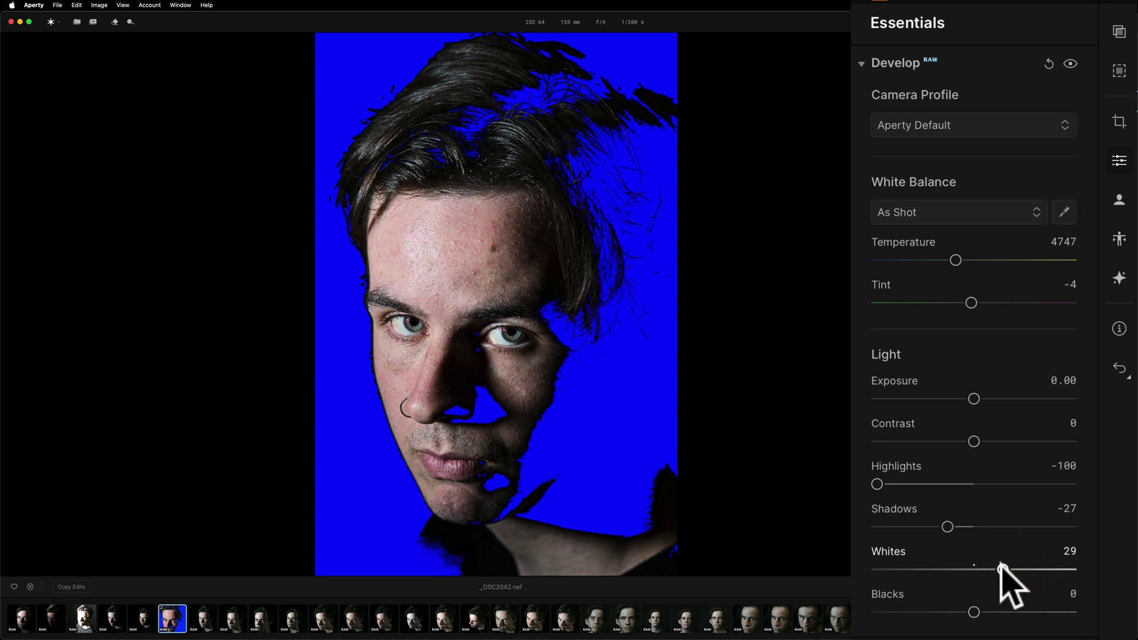
key(j)
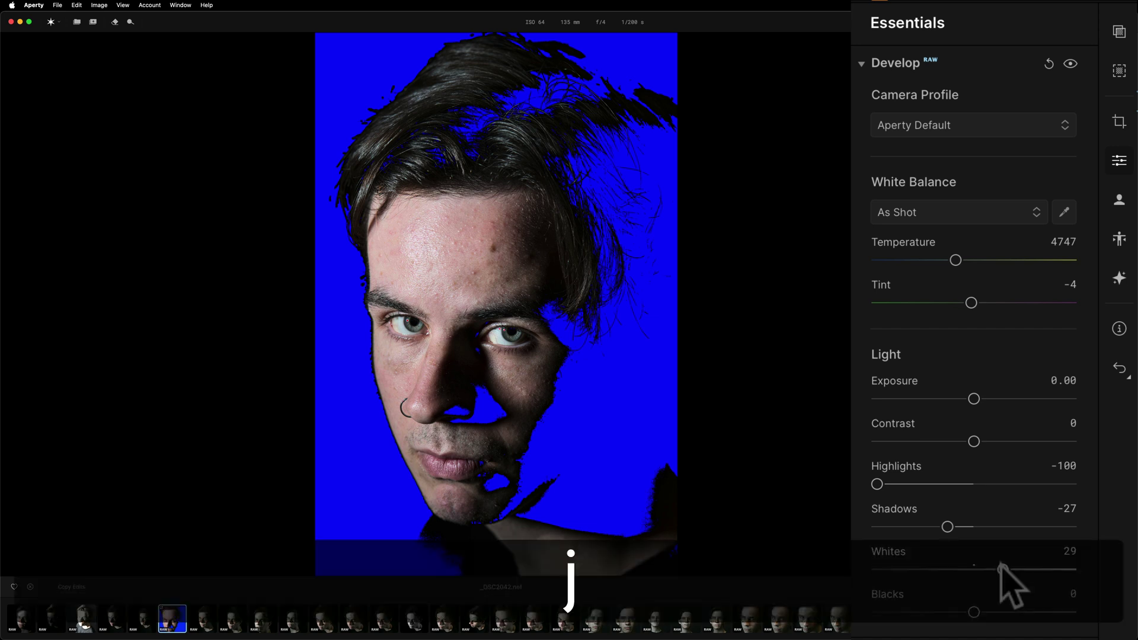
drag(1002, 568, 975, 569)
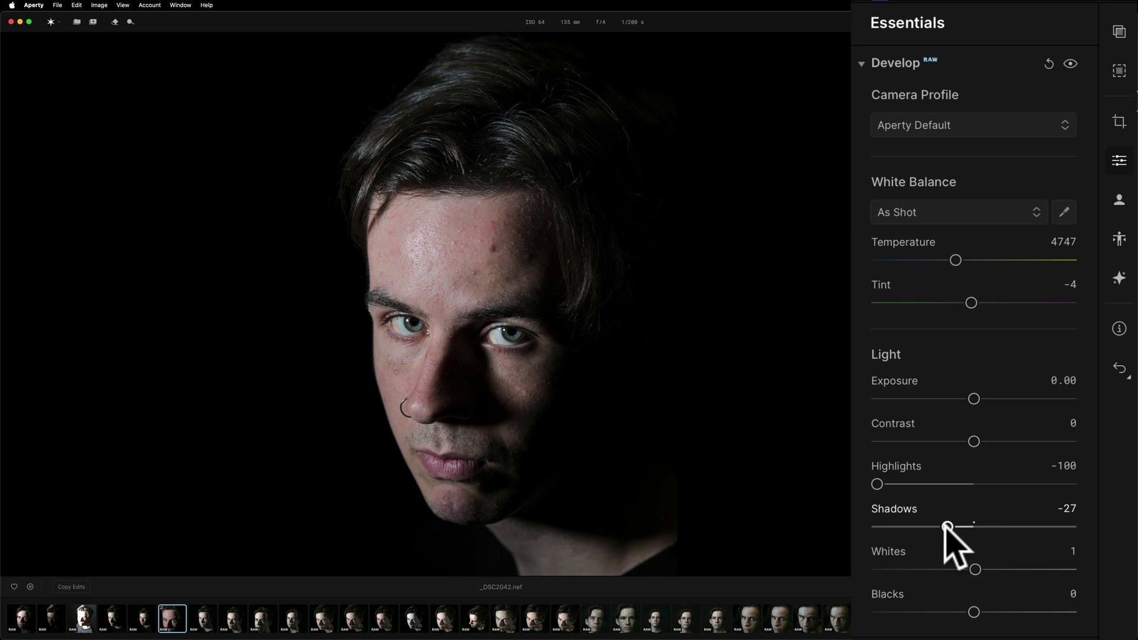
drag(975, 569, 887, 570)
drag(974, 611, 948, 611)
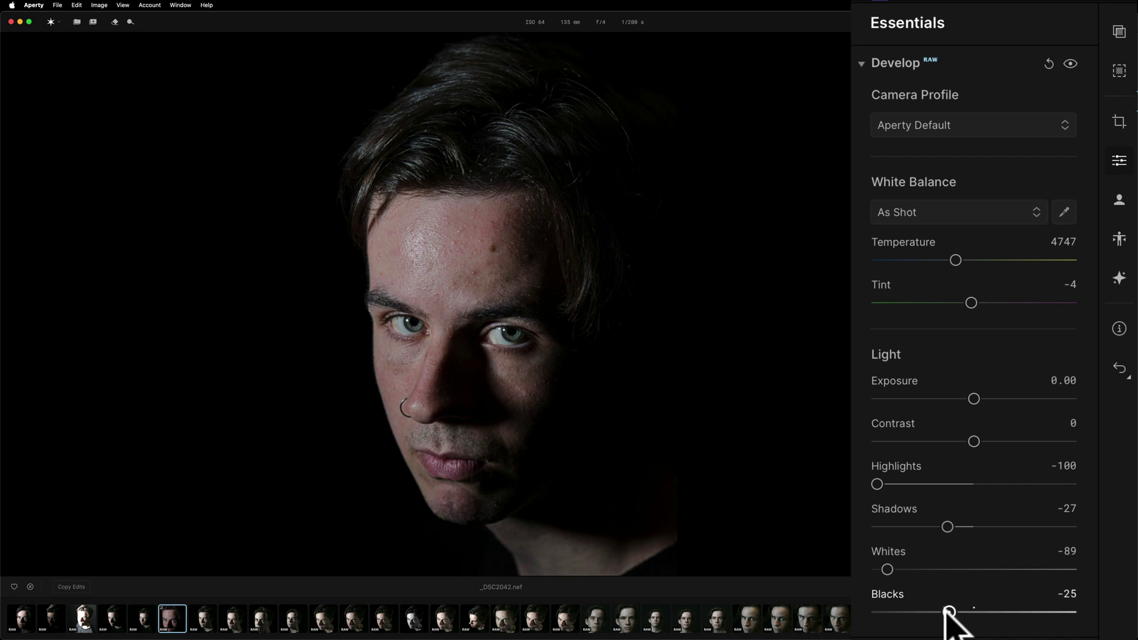
click(949, 612)
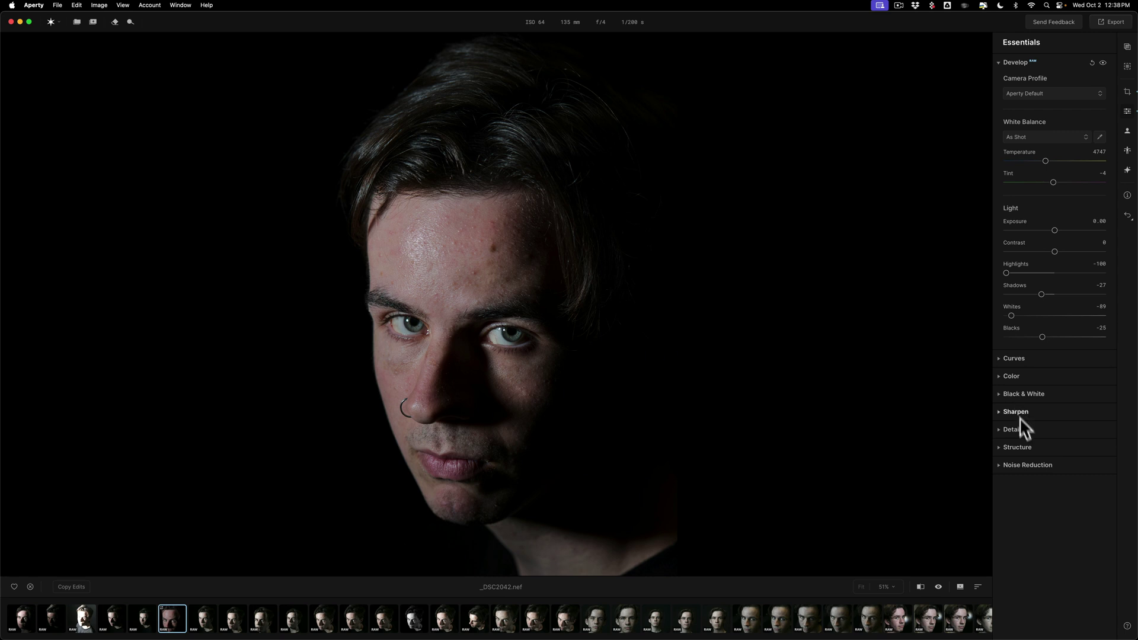
In Retouch > Skin, set Blemish Removal to 10 with its Details at 96.
click(1000, 62)
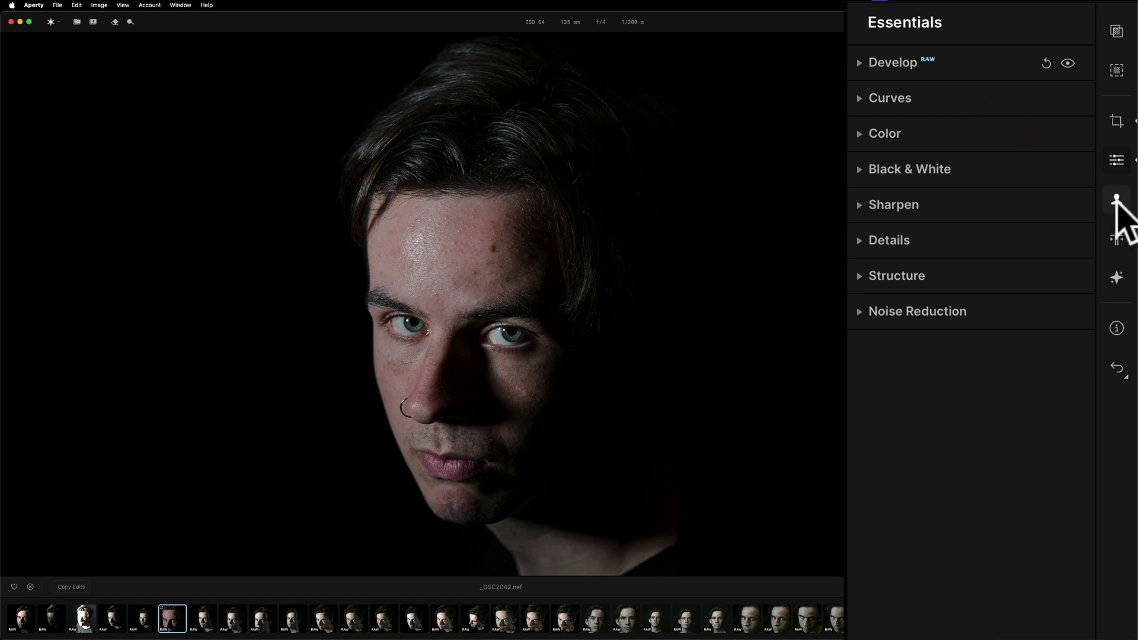
click(1118, 203)
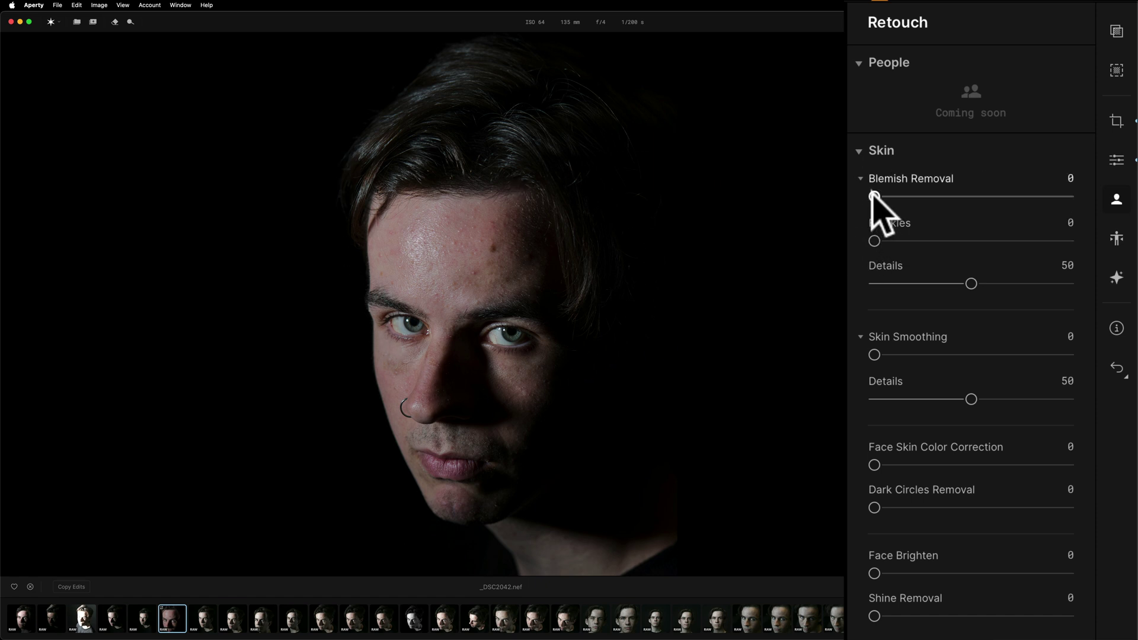
drag(874, 194, 882, 192)
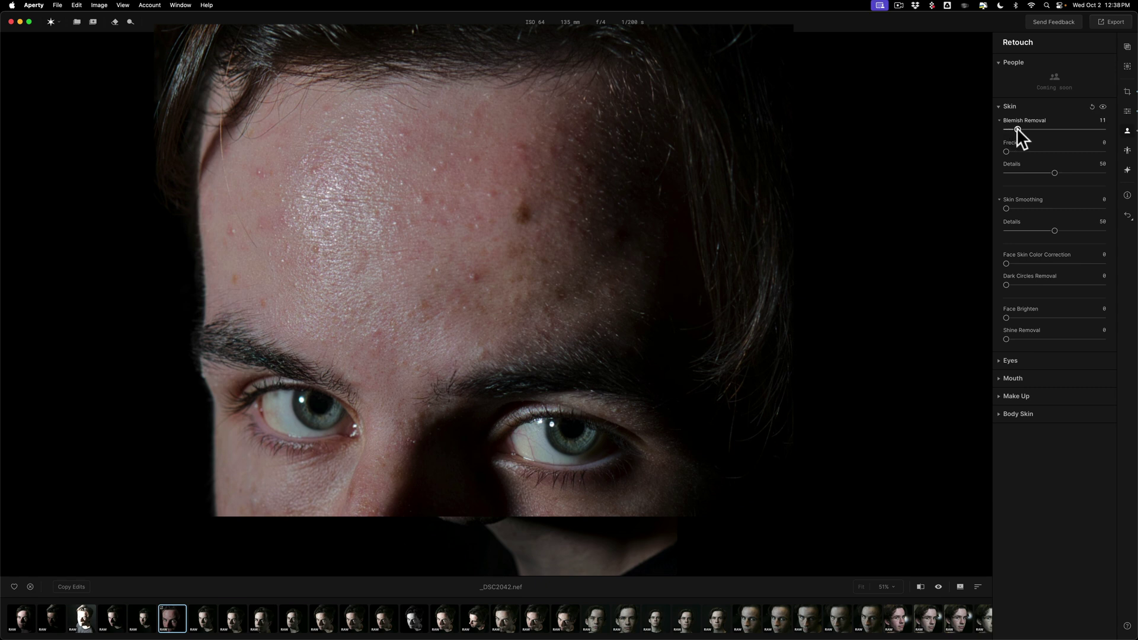
drag(1018, 128, 1018, 129)
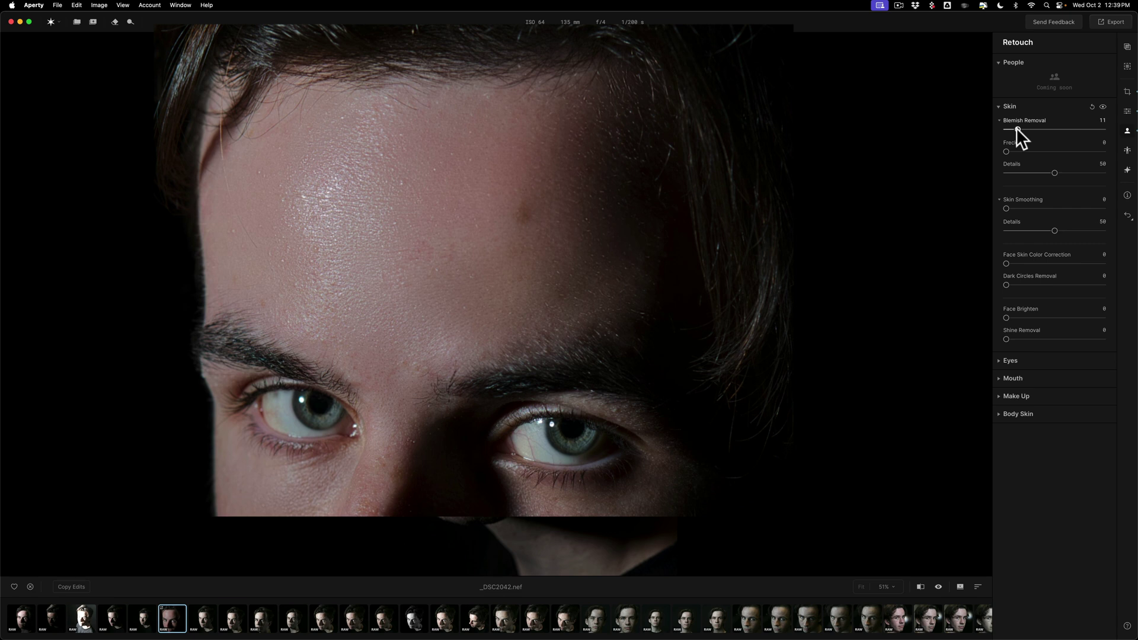
mouse_move(1018, 129)
mouse_down()
mouse_move(965, 126)
mouse_move(1014, 129)
mouse_up()
click(1022, 129)
drag(1021, 127, 935, 125)
drag(1016, 129, 1016, 129)
mouse_move(1006, 152)
mouse_down()
mouse_move(1042, 153)
mouse_move(988, 151)
mouse_up()
click(953, 147)
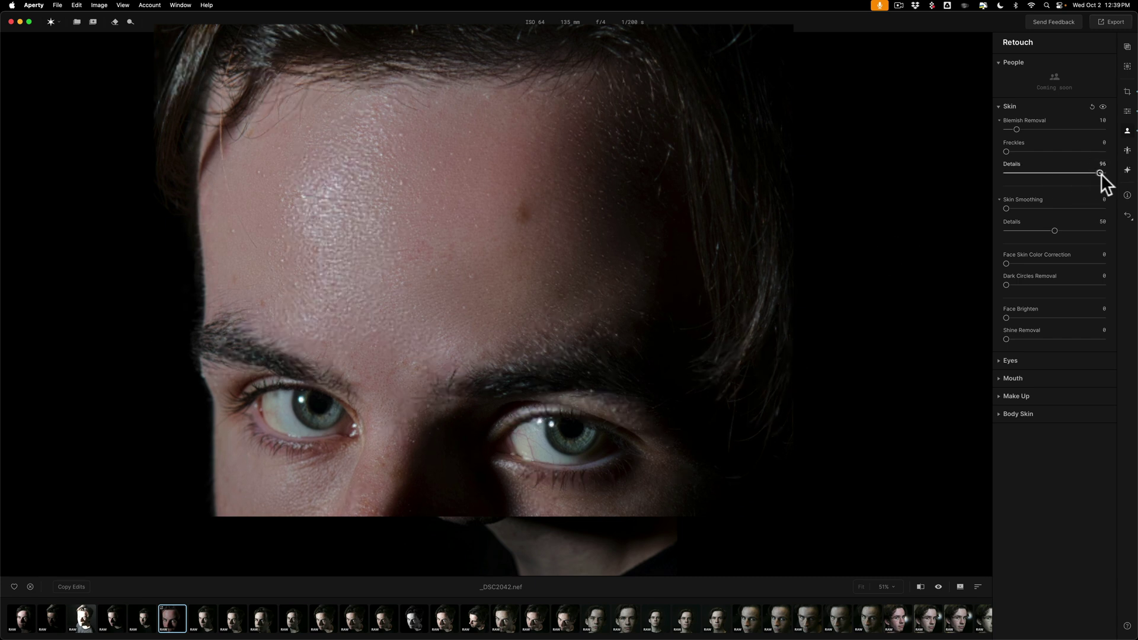
drag(1101, 173, 1054, 173)
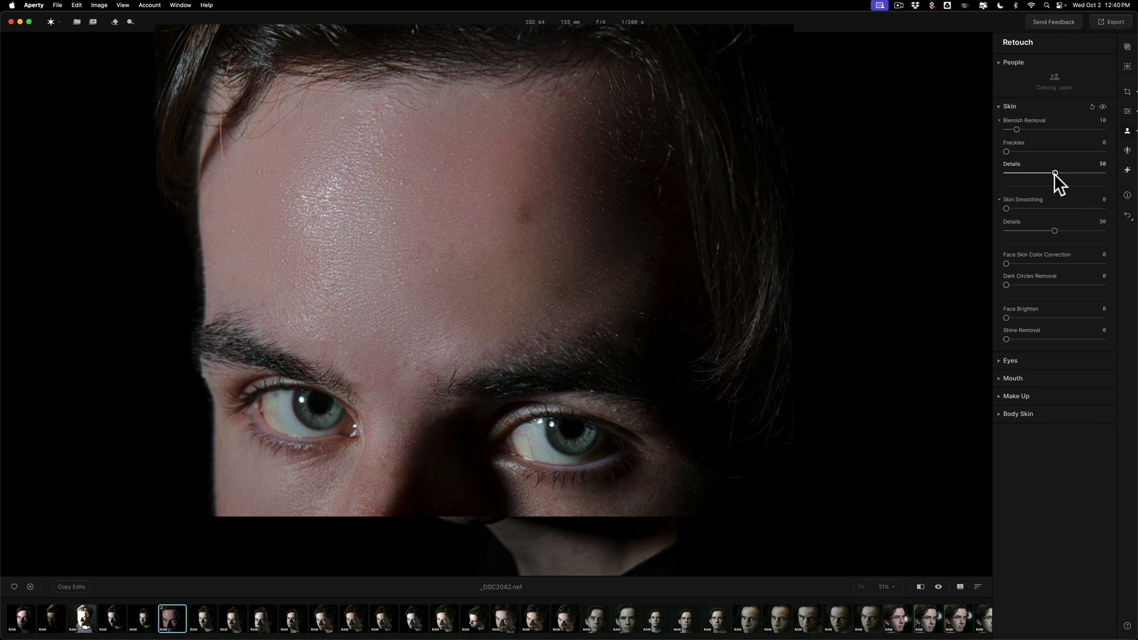
drag(1055, 173, 1016, 173)
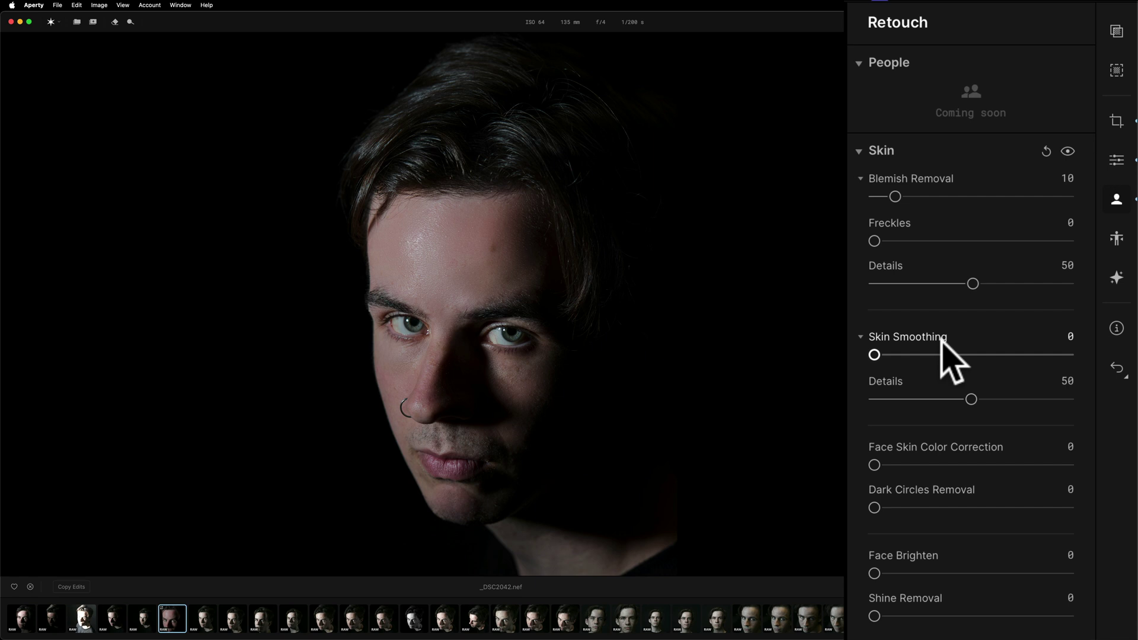
Zoom in on the forehead and eyes and set Skin Smoothing to 49.
key(super+equal)
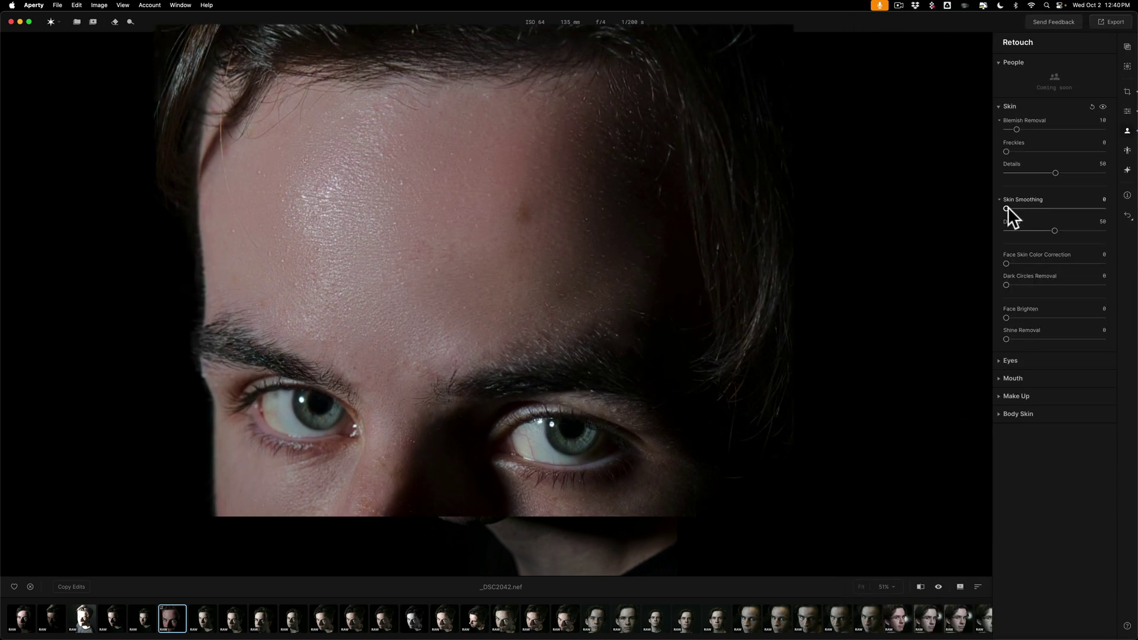
drag(1038, 209, 1050, 209)
drag(1054, 208, 920, 205)
drag(1007, 209, 1055, 209)
click(1055, 208)
key(super+z)
click(870, 204)
drag(1006, 209, 1055, 208)
Test the Skin Smoothing Details slider, leaving it at 50.
drag(1054, 227, 1135, 231)
drag(1103, 232, 1076, 232)
mouse_move(1056, 231)
mouse_down()
mouse_move(1133, 236)
mouse_move(1060, 234)
mouse_up()
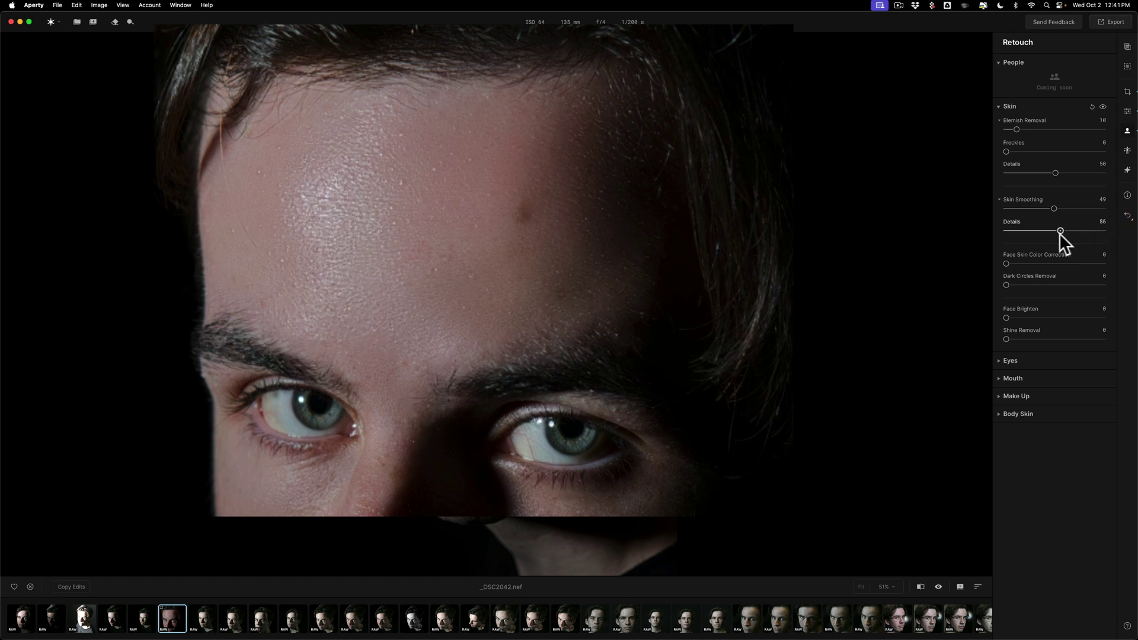
click(1055, 231)
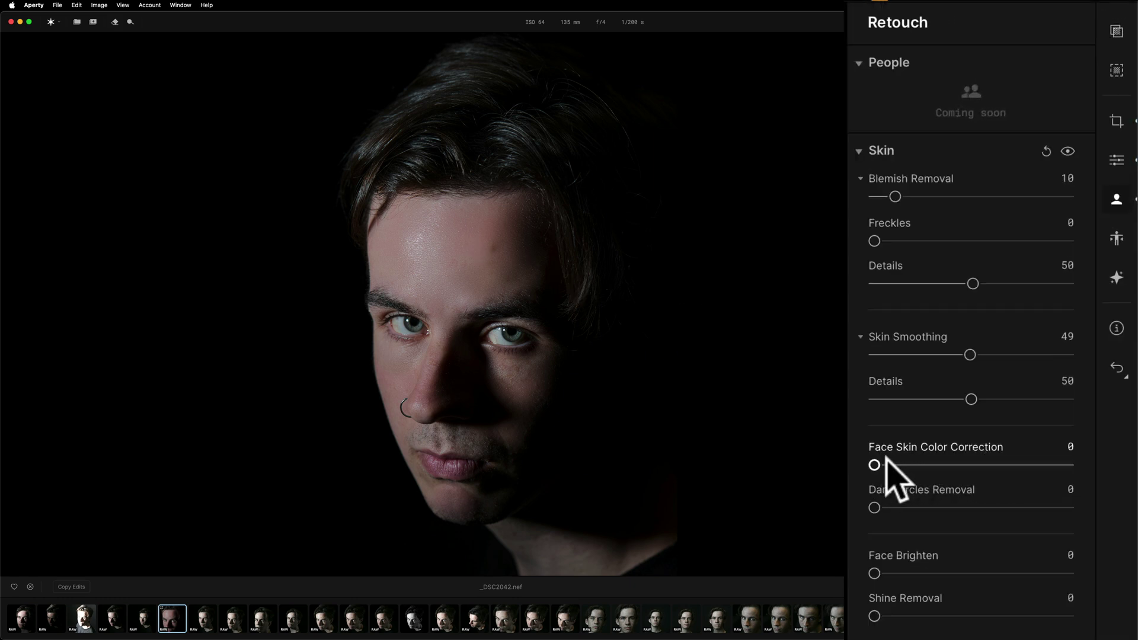
Apply Face Skin Color Correction at 67.
drag(876, 466, 1069, 466)
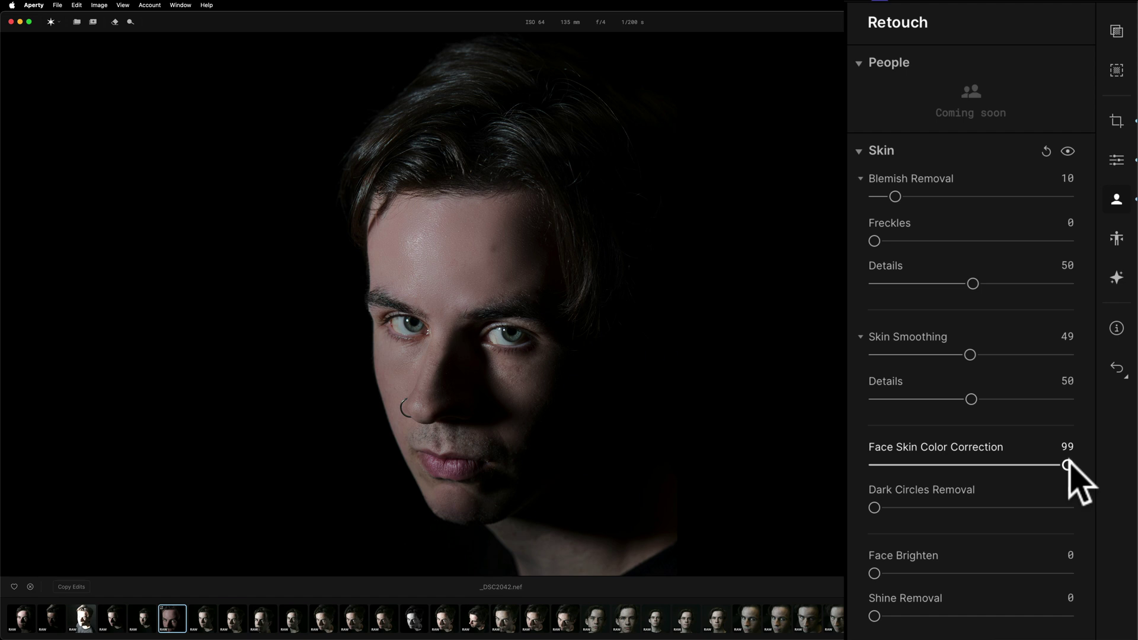
drag(1067, 465, 877, 469)
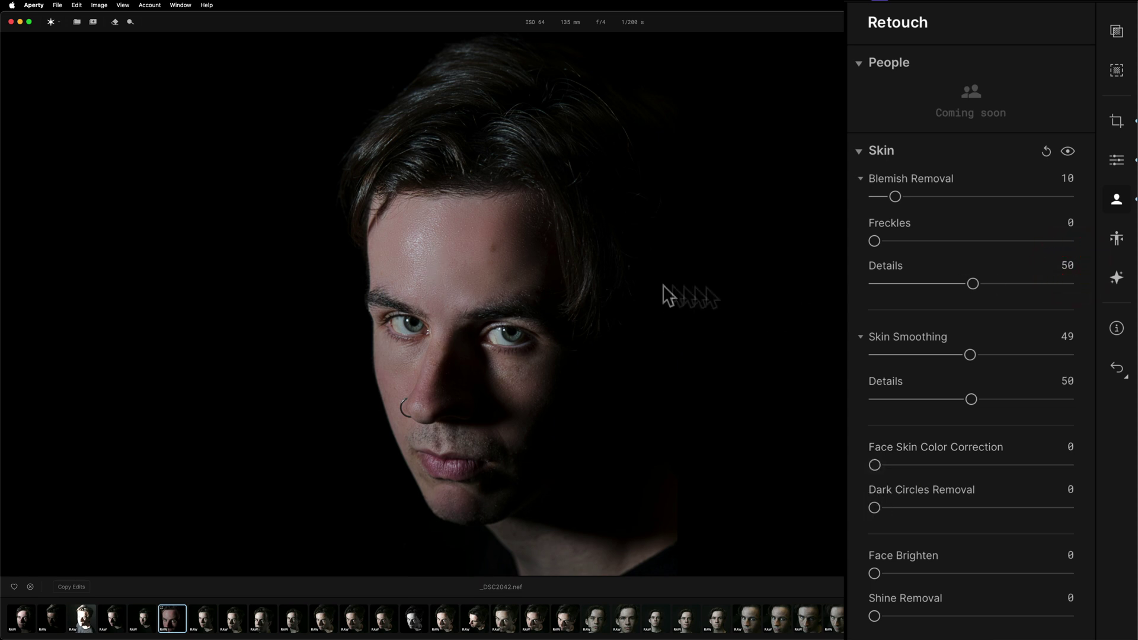
mouse_move(876, 466)
mouse_down()
mouse_move(1056, 466)
mouse_move(935, 466)
mouse_move(1126, 492)
mouse_move(991, 501)
mouse_move(894, 473)
mouse_move(866, 495)
mouse_move(860, 473)
mouse_up()
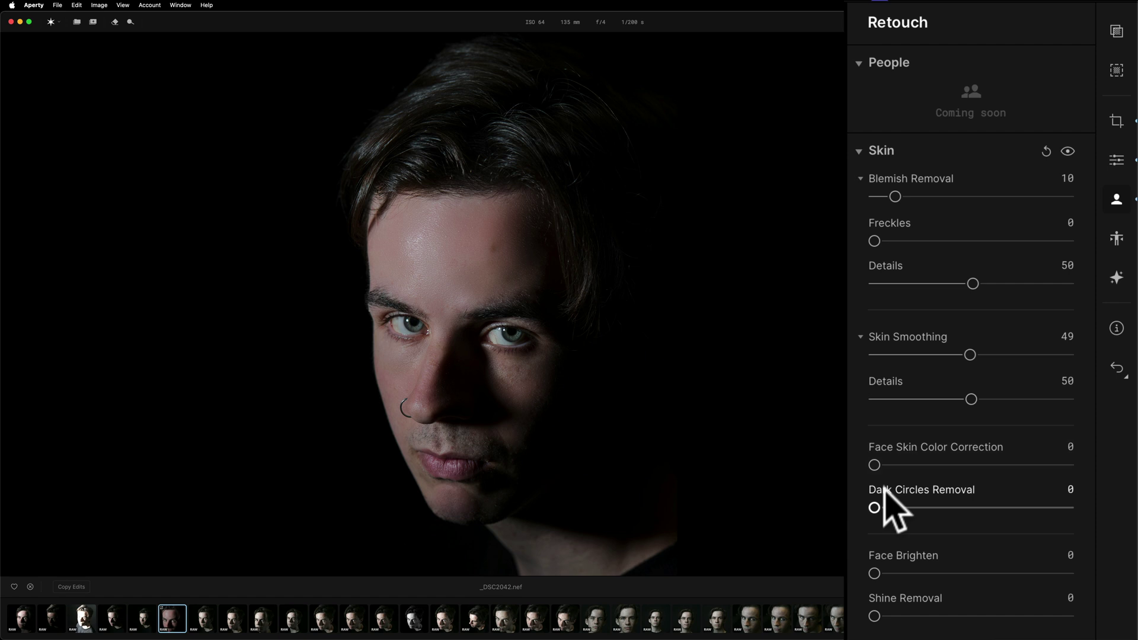
Try Dark Circles Removal and Face Brighten, leaving both at 0.
drag(875, 508, 989, 511)
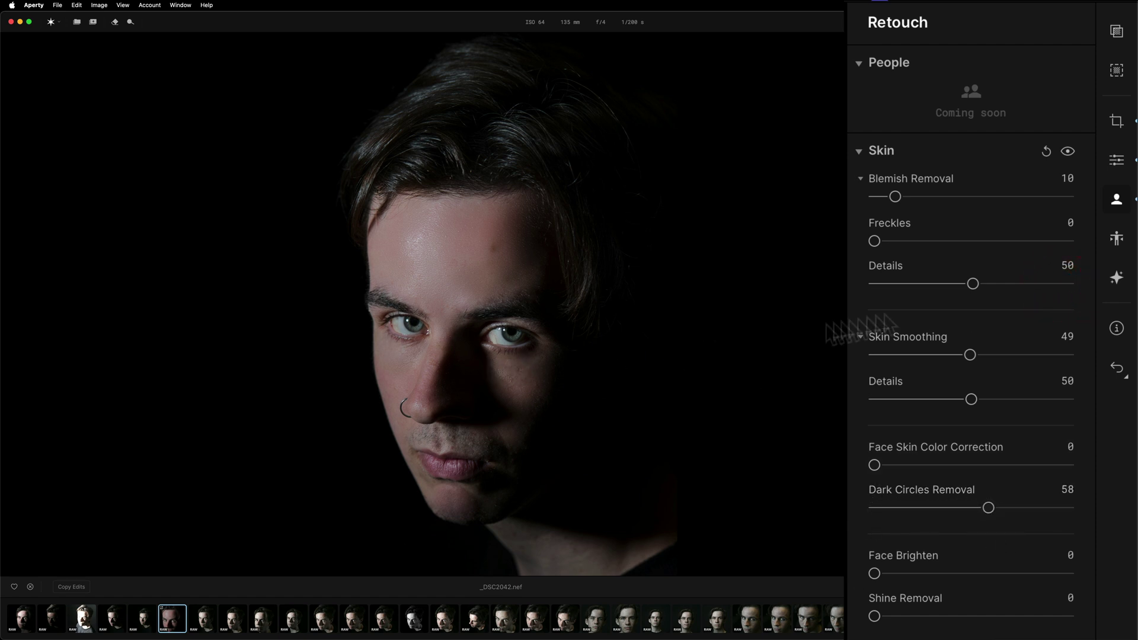
drag(989, 508, 872, 509)
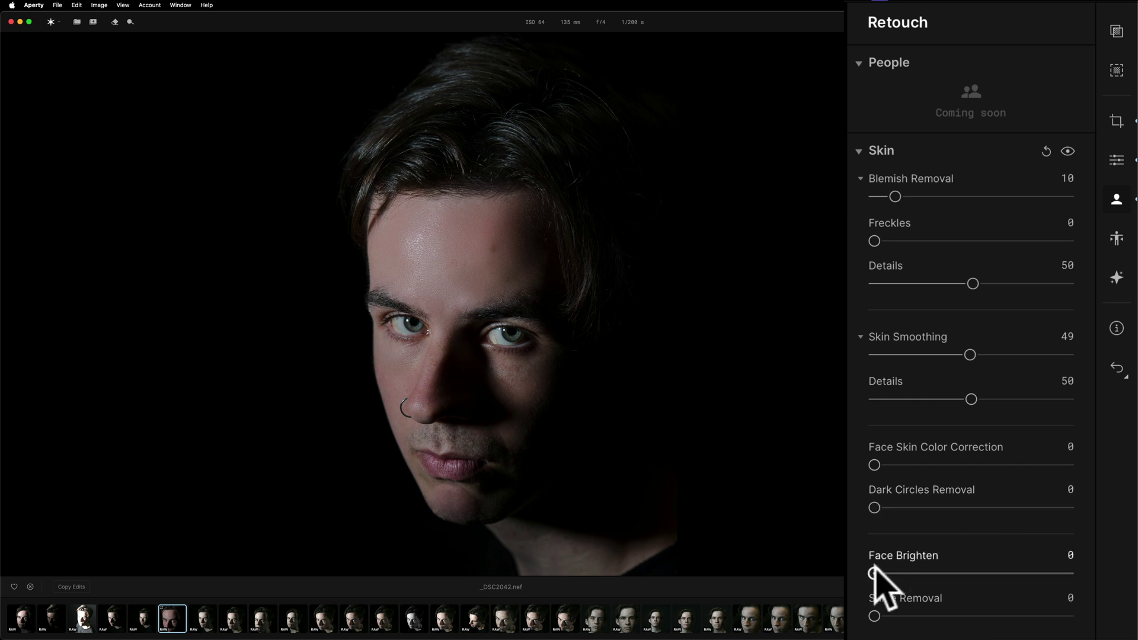
drag(875, 573, 939, 573)
double_click(939, 572)
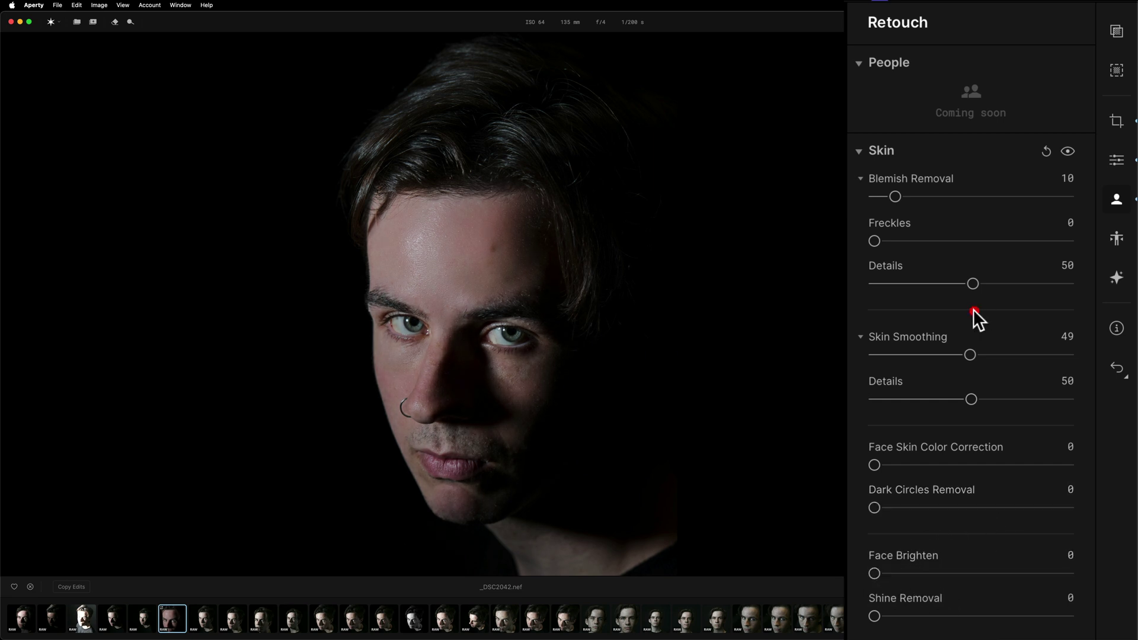
click(973, 308)
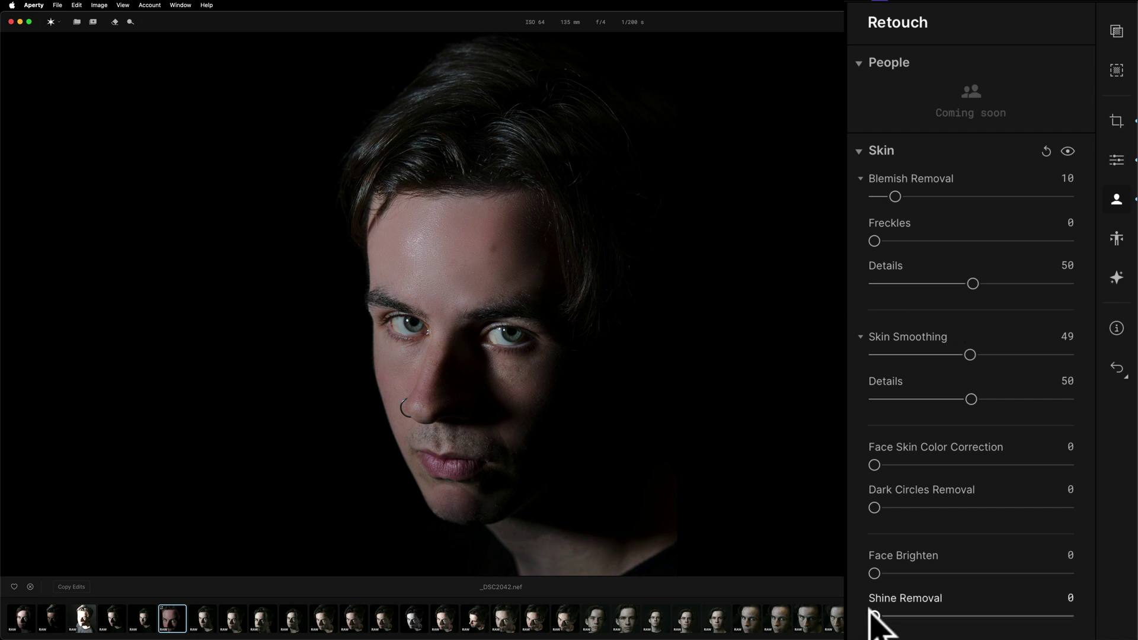
Set Shine Removal to 54 after testing it at full strength.
drag(875, 617, 1135, 624)
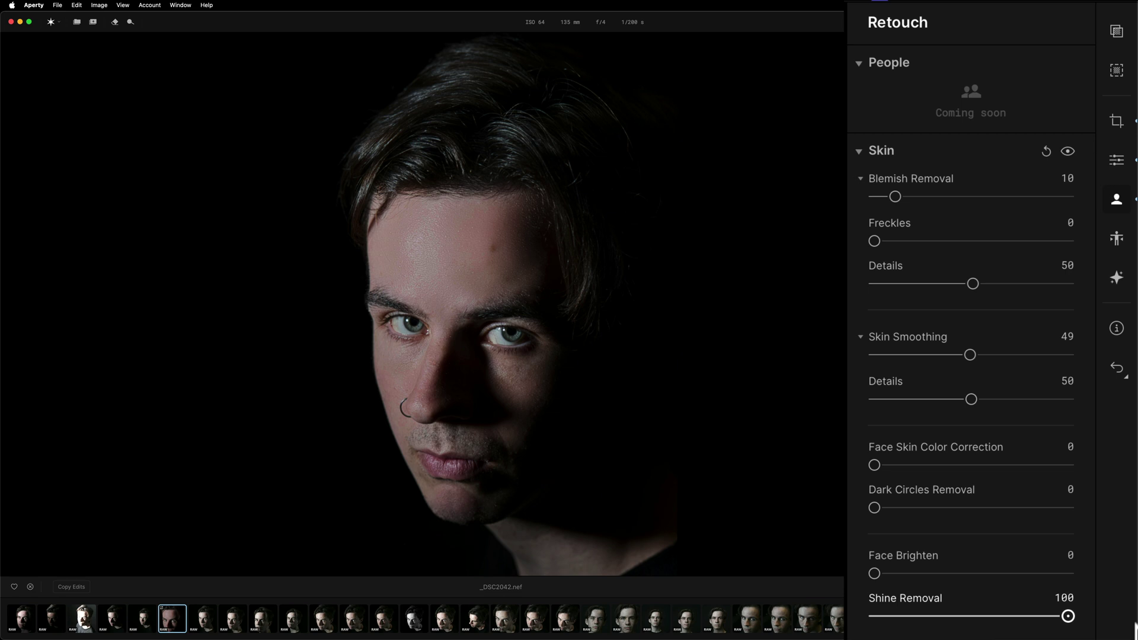
double_click(1068, 616)
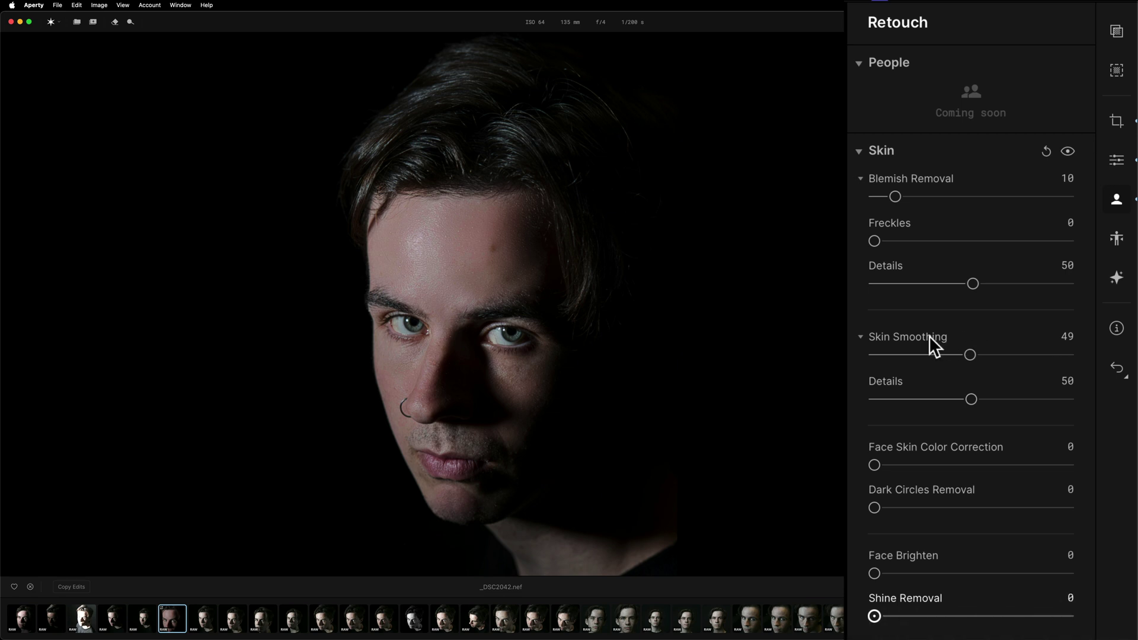
drag(875, 617, 980, 616)
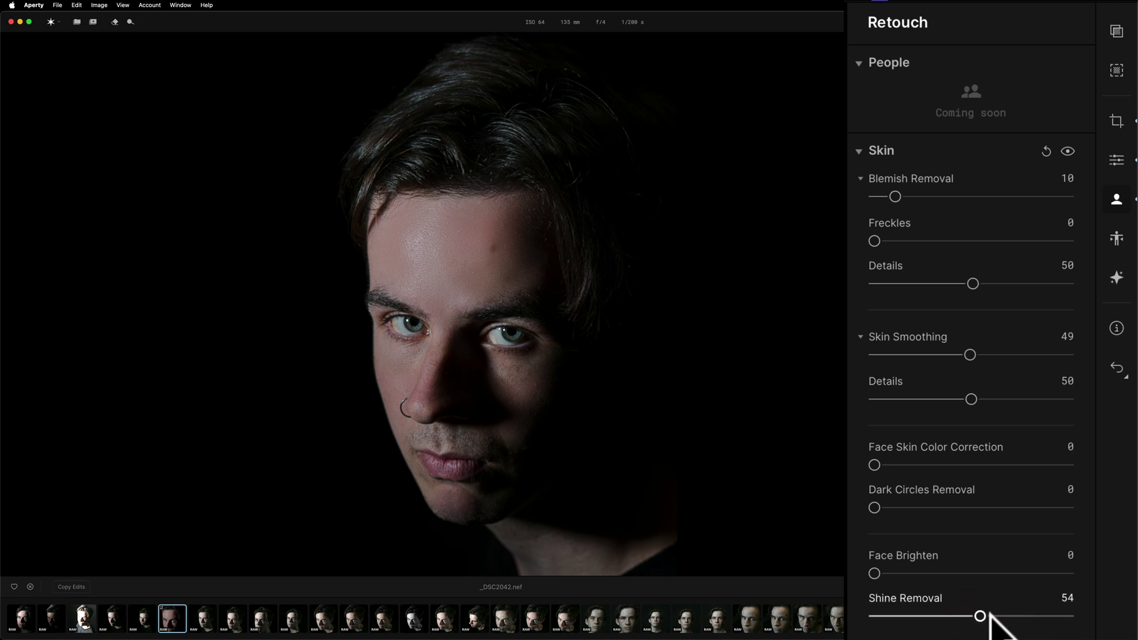
In the Eyes settings, preview Hazel and Honey iris colours.
click(999, 106)
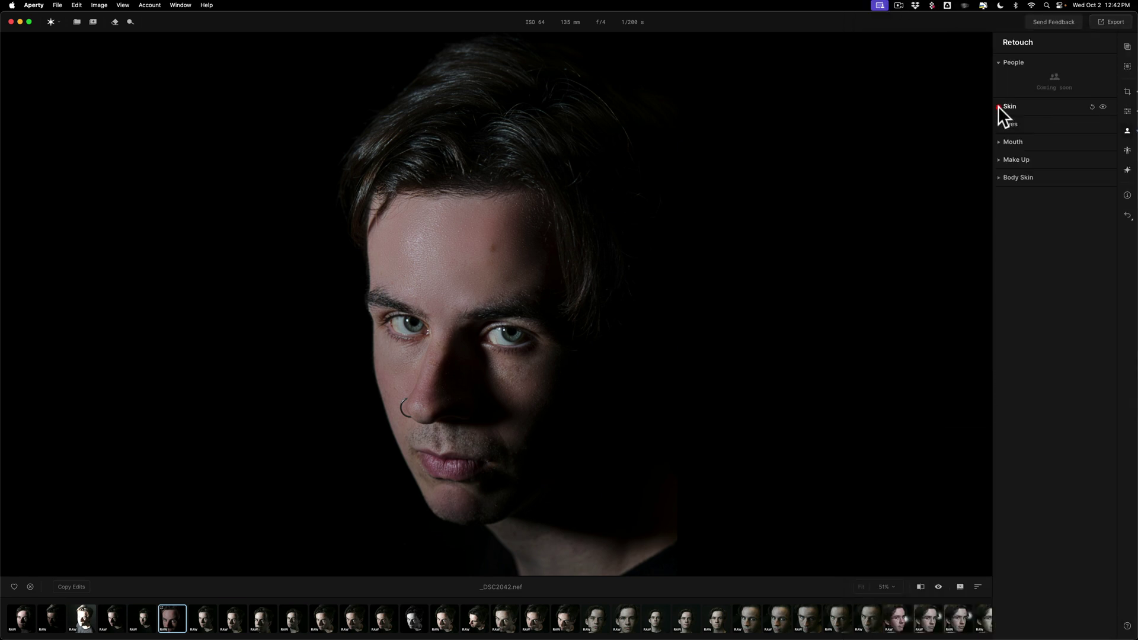
click(999, 122)
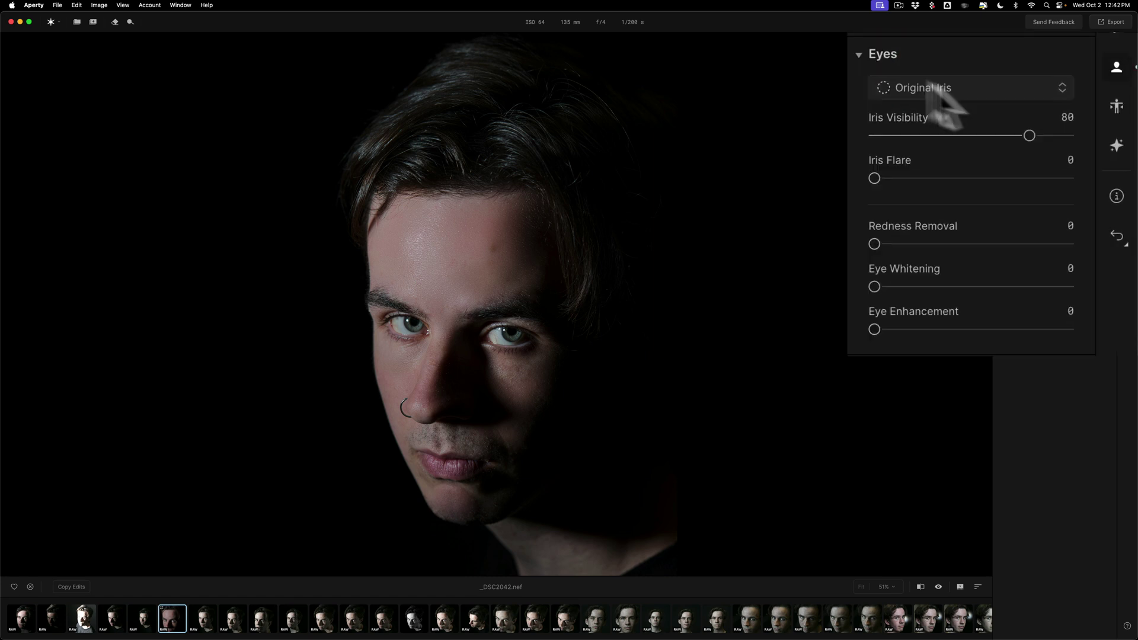
click(961, 87)
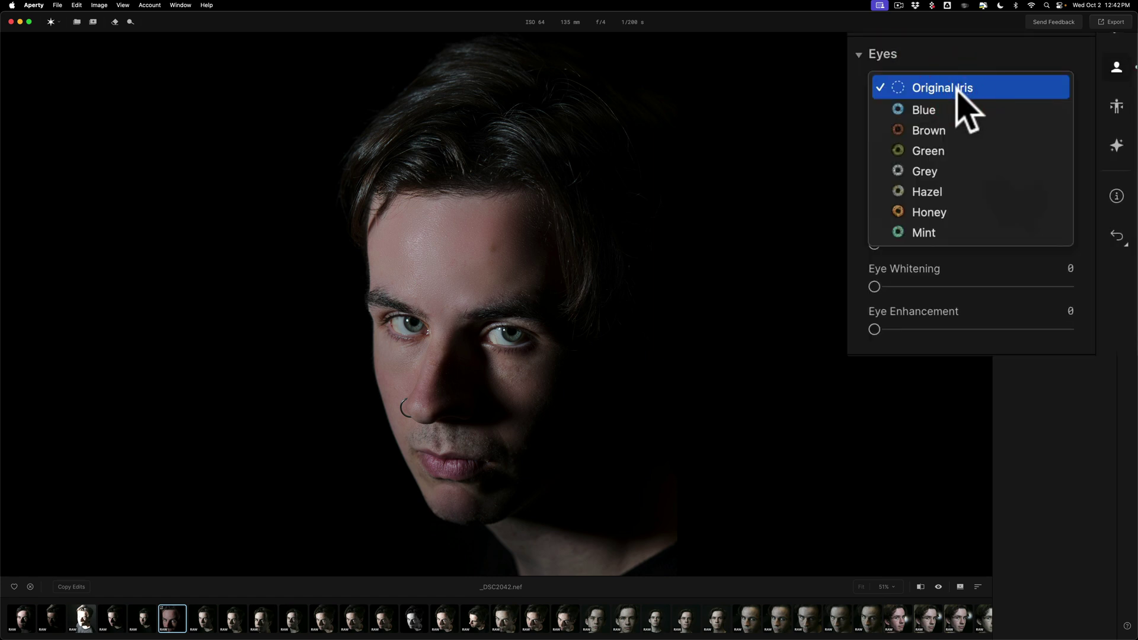
click(942, 191)
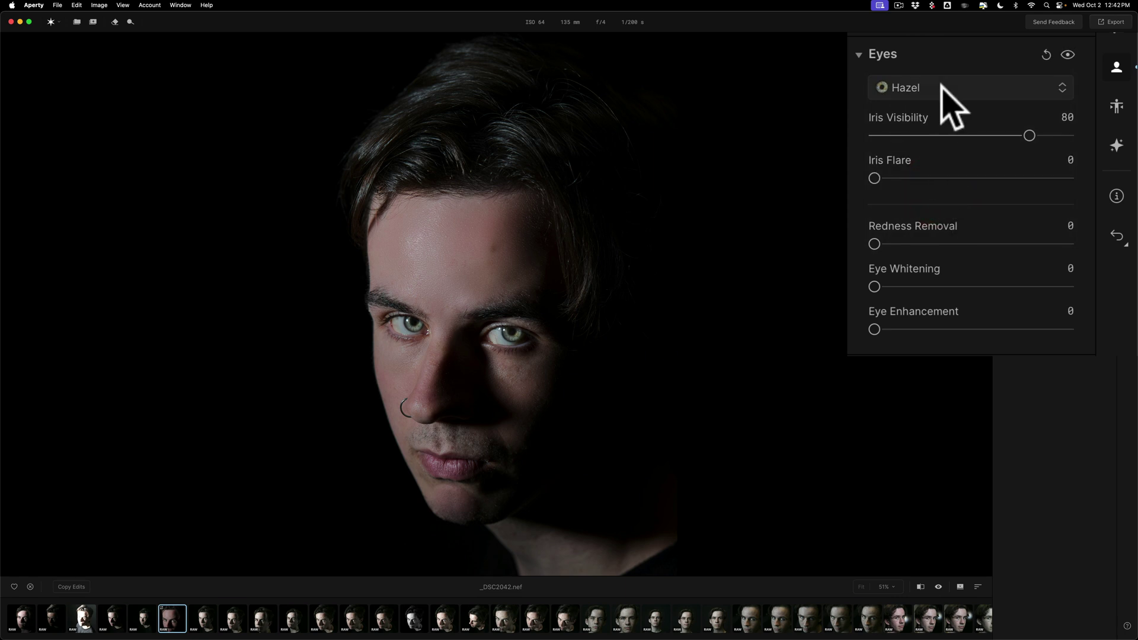
click(941, 86)
click(936, 211)
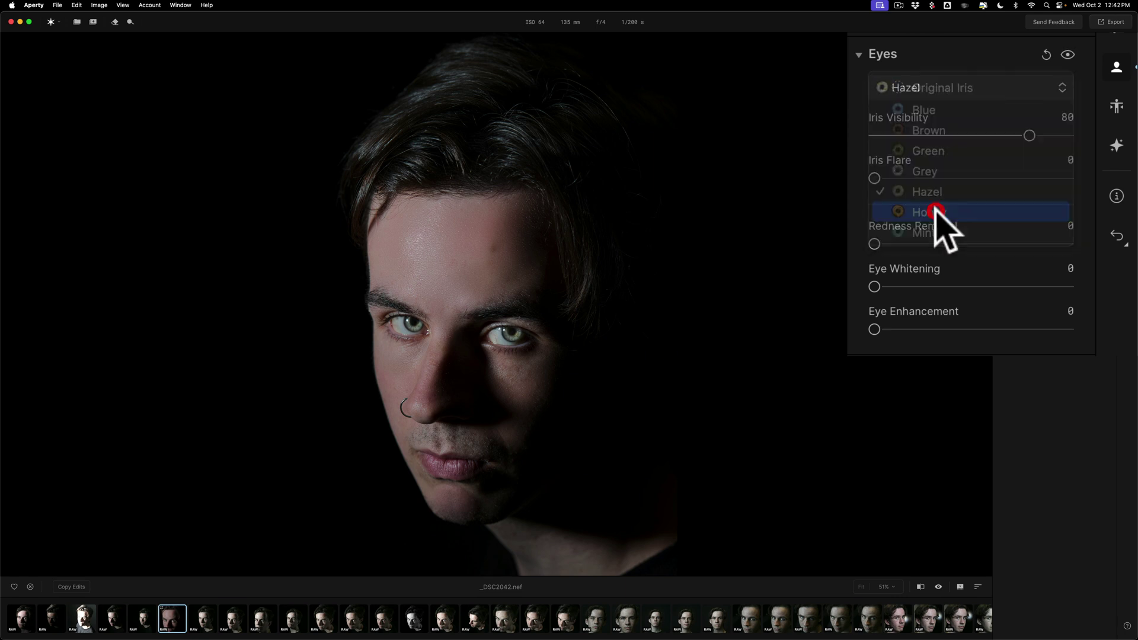
Restore the Original Iris colour and set Iris Visibility 80 and Iris Flare 70.
click(917, 87)
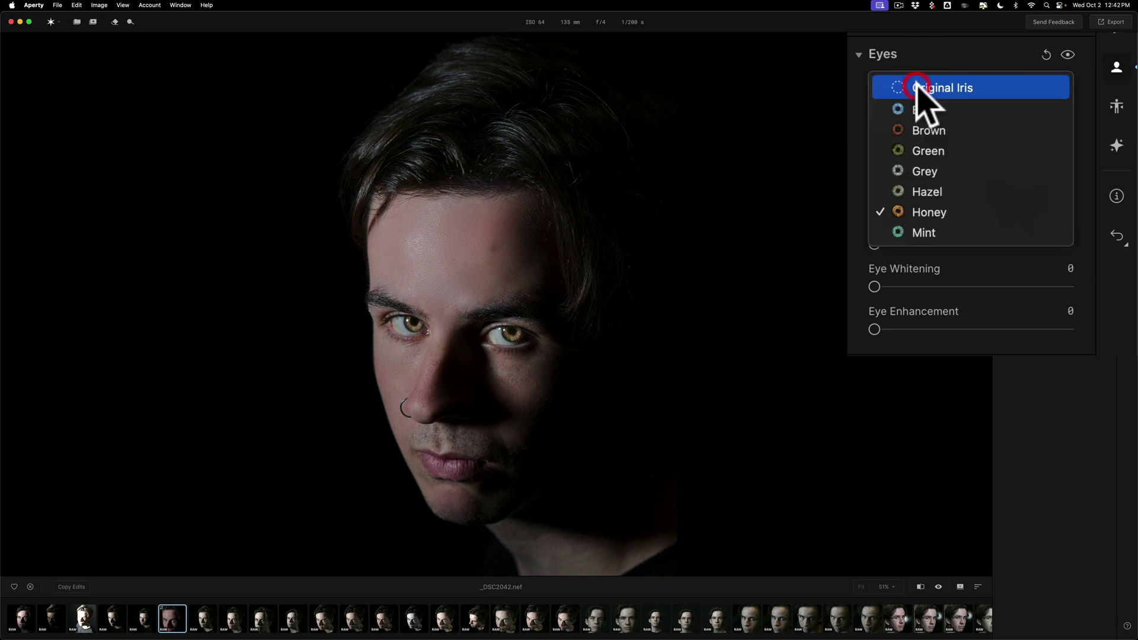
click(916, 86)
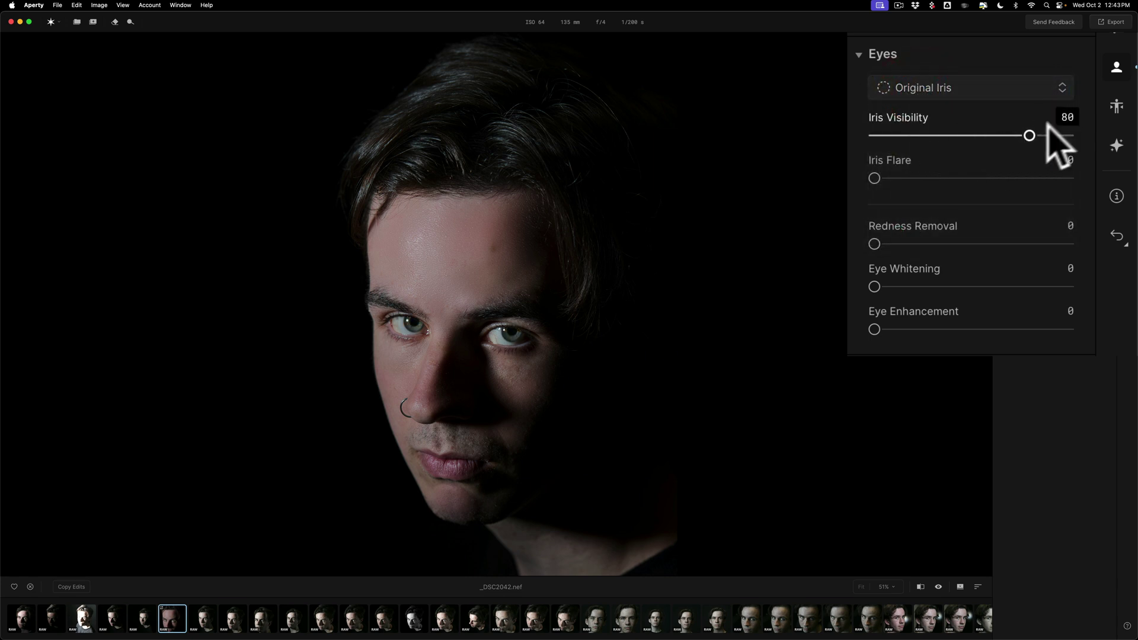
mouse_move(1026, 134)
mouse_down()
mouse_move(886, 134)
mouse_move(1091, 138)
mouse_move(962, 139)
mouse_move(1030, 143)
mouse_up()
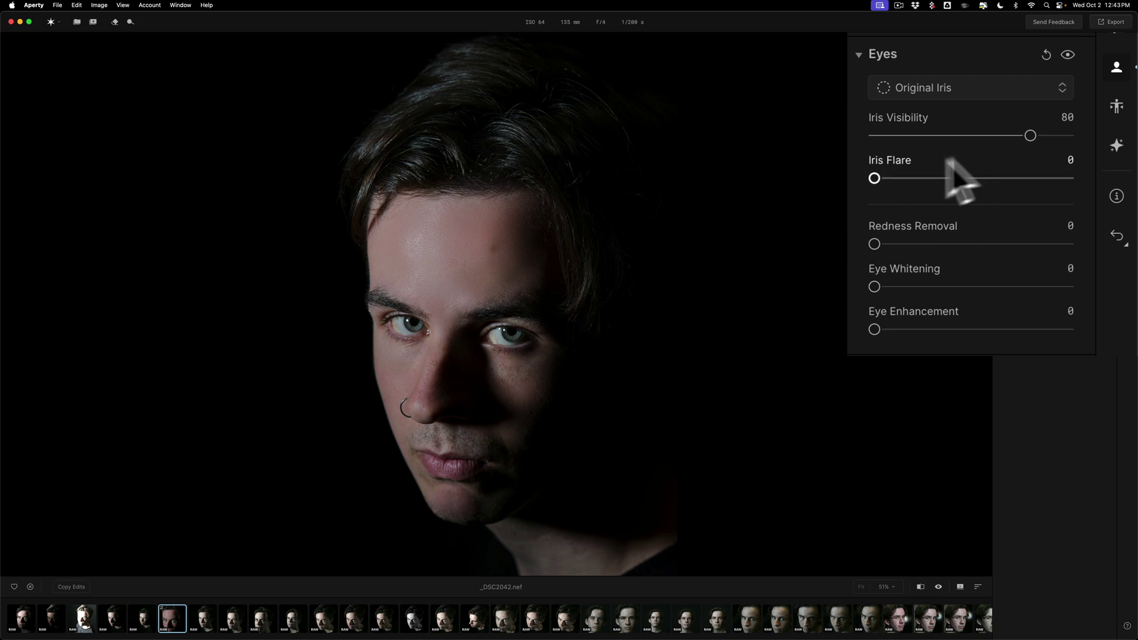
drag(875, 178, 1012, 179)
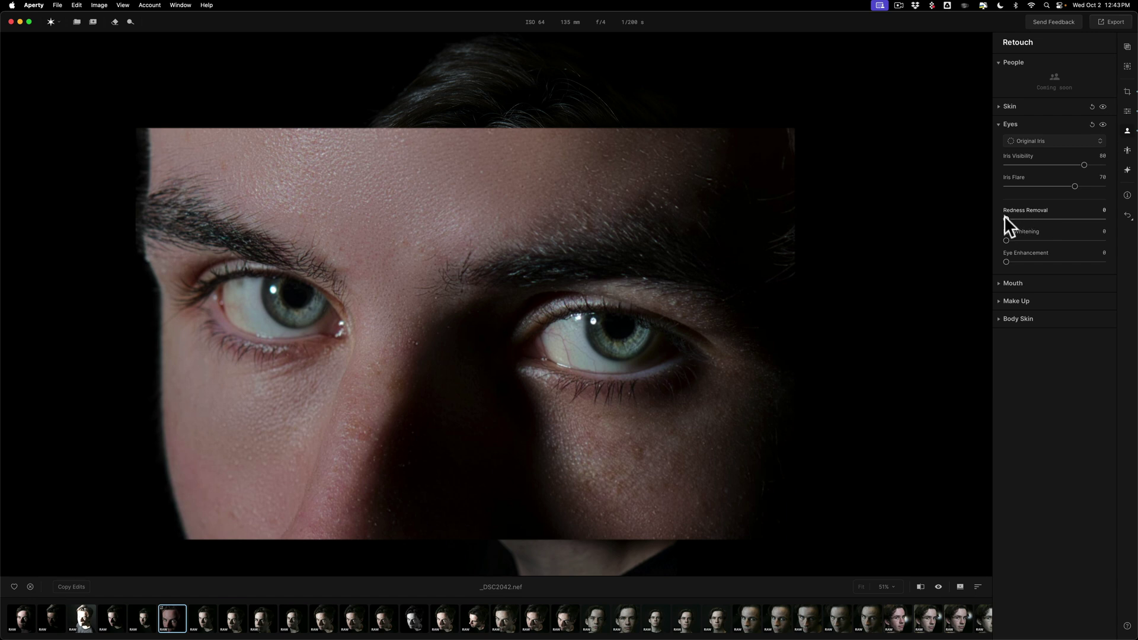
Set Redness Removal to 67 after comparing full strength and off.
drag(1004, 216, 1133, 230)
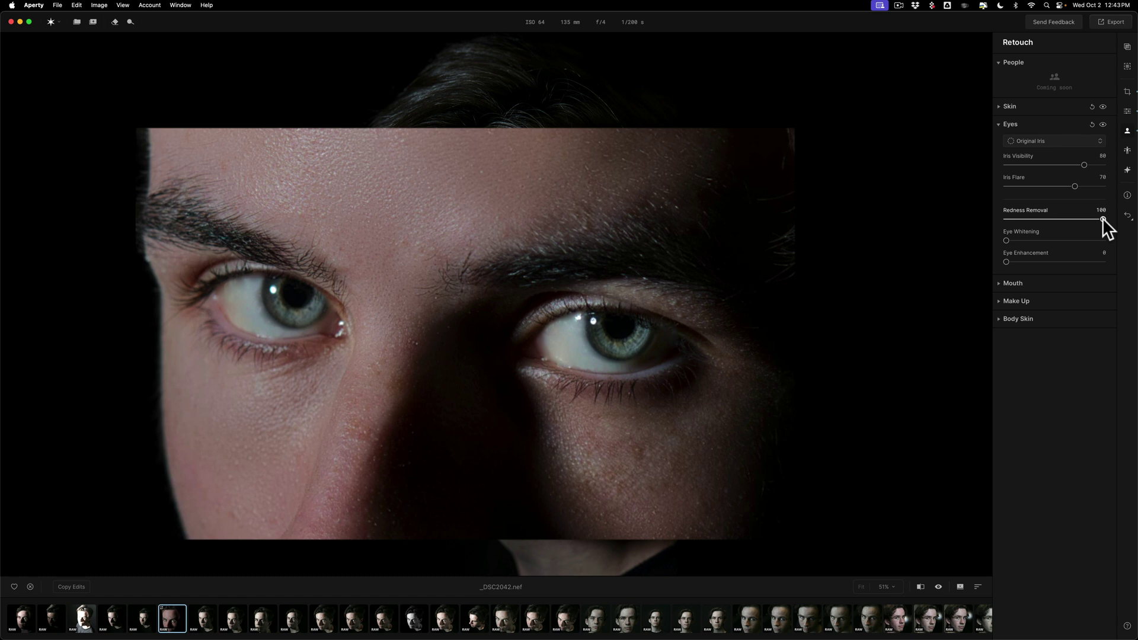
drag(1103, 220, 1053, 220)
drag(1054, 219, 1079, 219)
drag(1078, 219, 1072, 219)
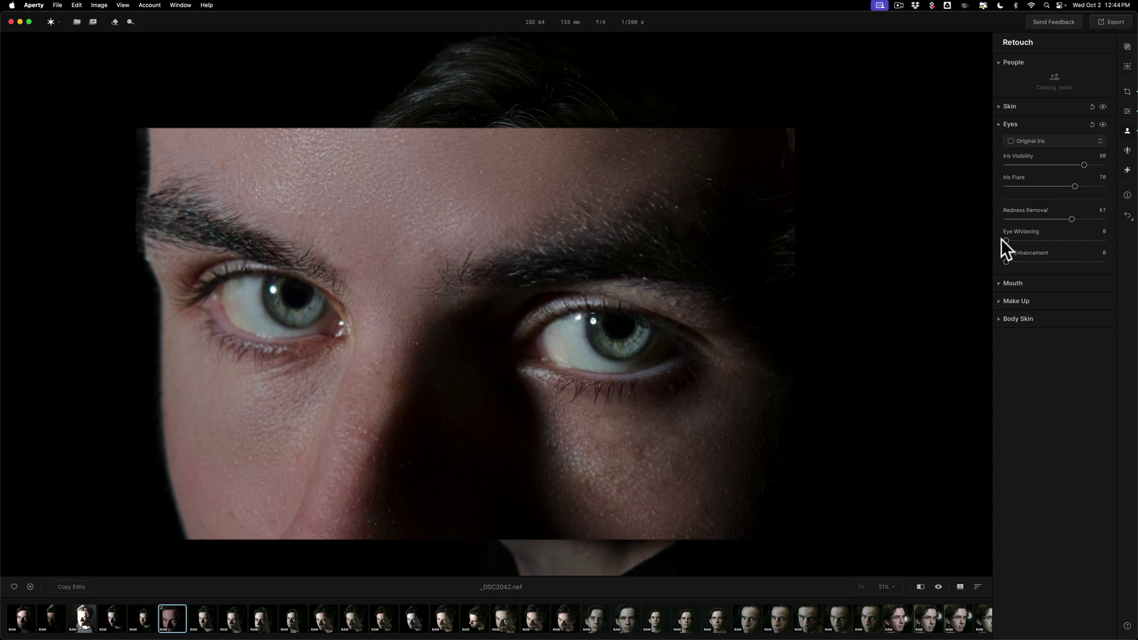
Set Eye Whitening to 24 and Eye Enhancement to 42.
drag(1006, 240, 1032, 240)
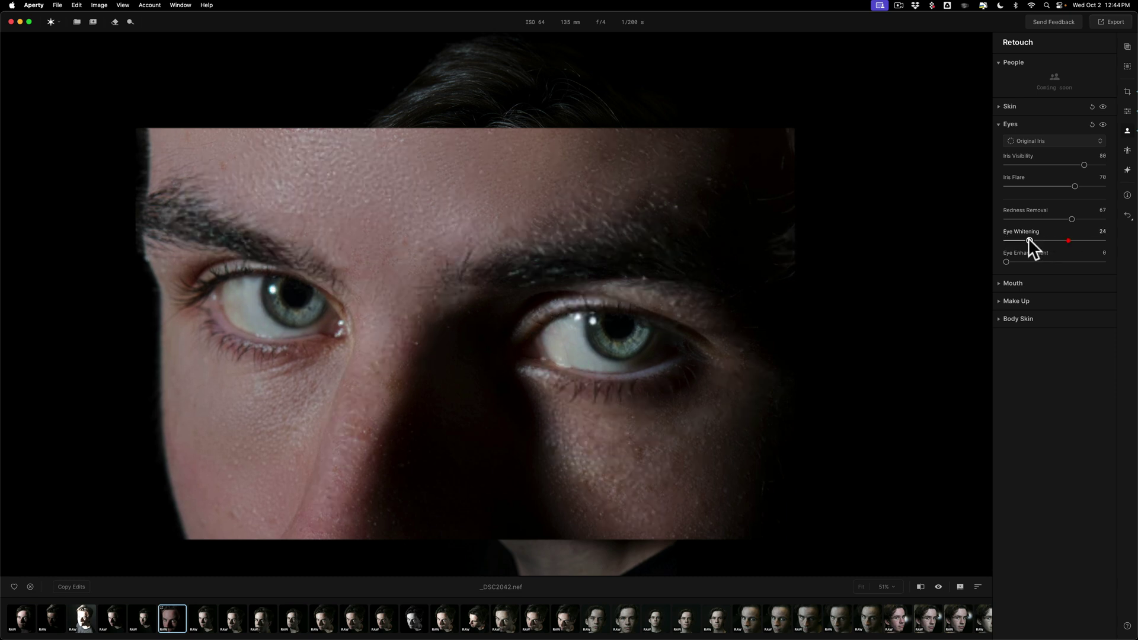
drag(1006, 261, 1062, 263)
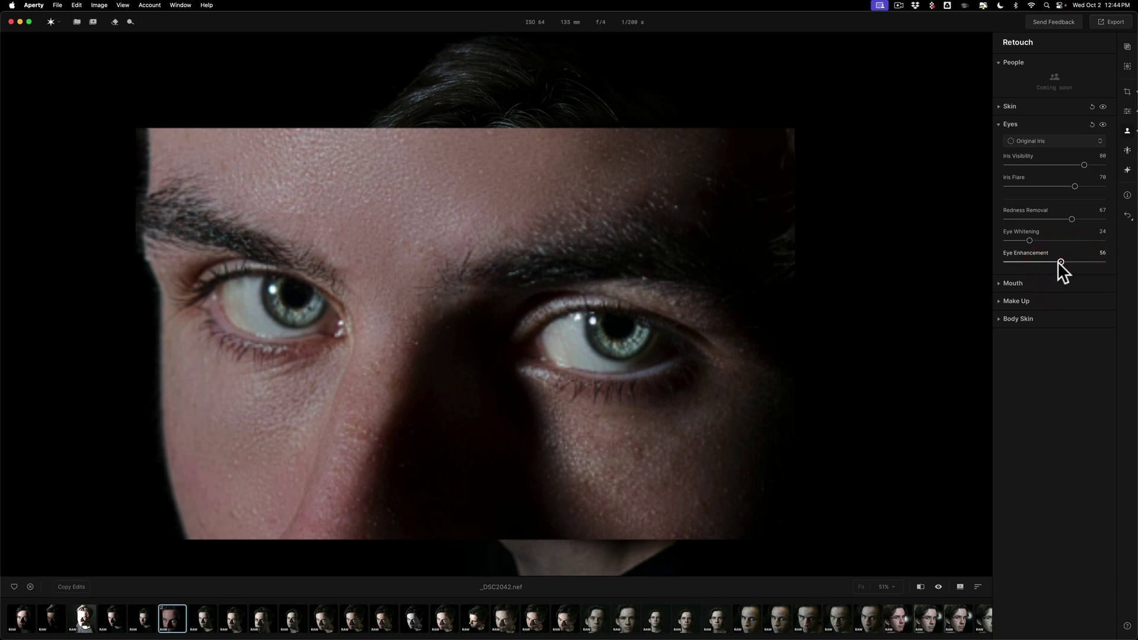
click(1059, 263)
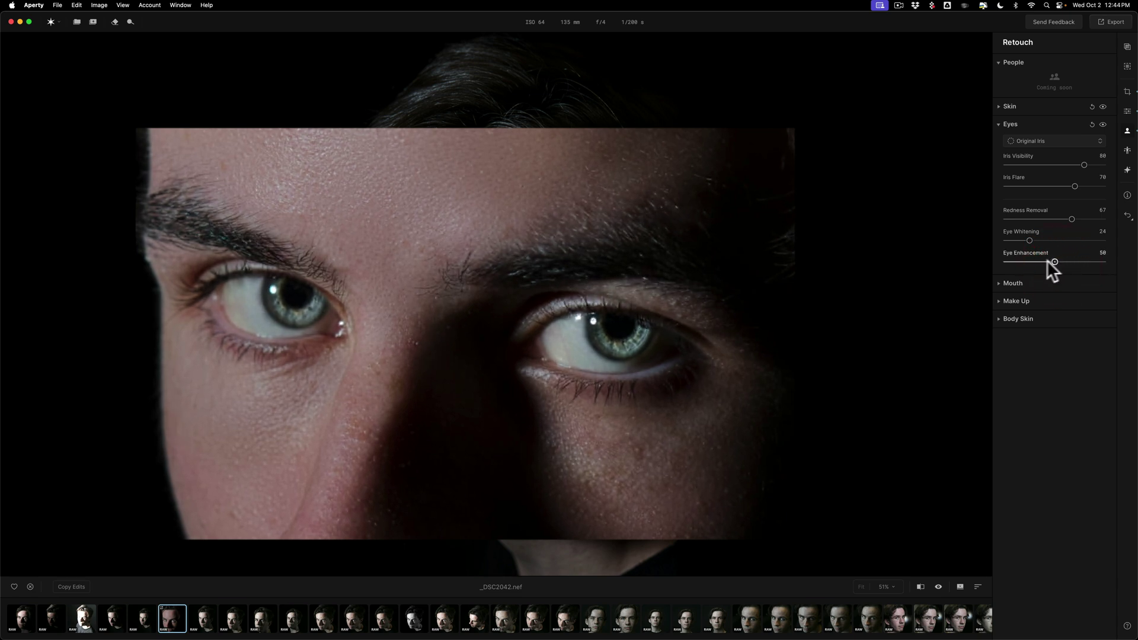
click(1047, 261)
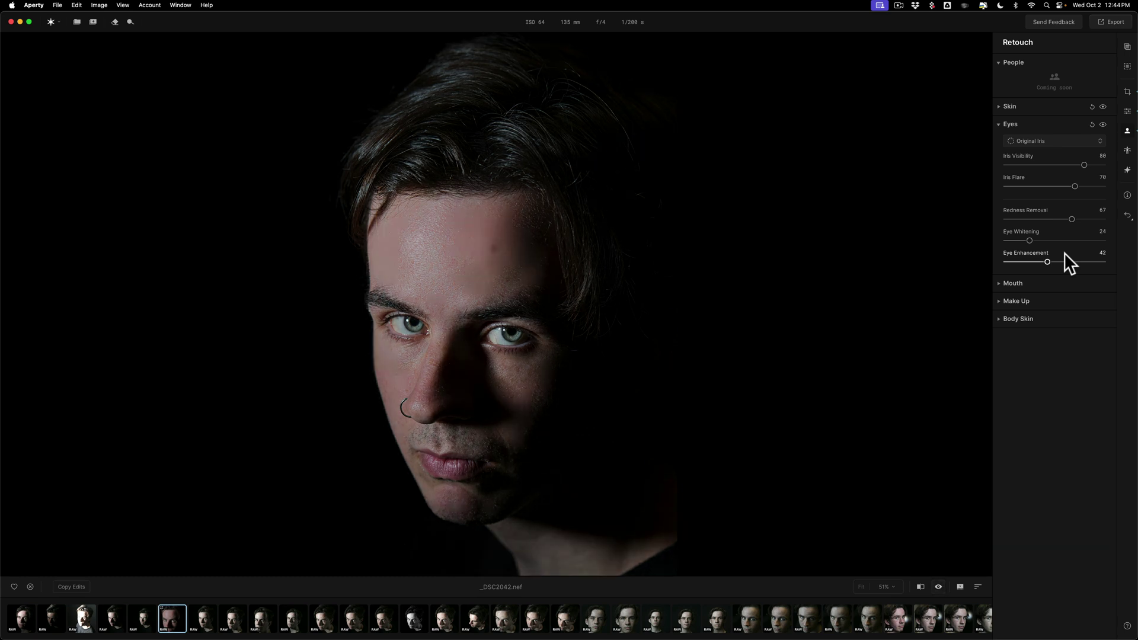
Compare the portrait before and after retouching, then collapse the Eyes, Mouth, Make Up and Body Skin sections.
key(backslash)
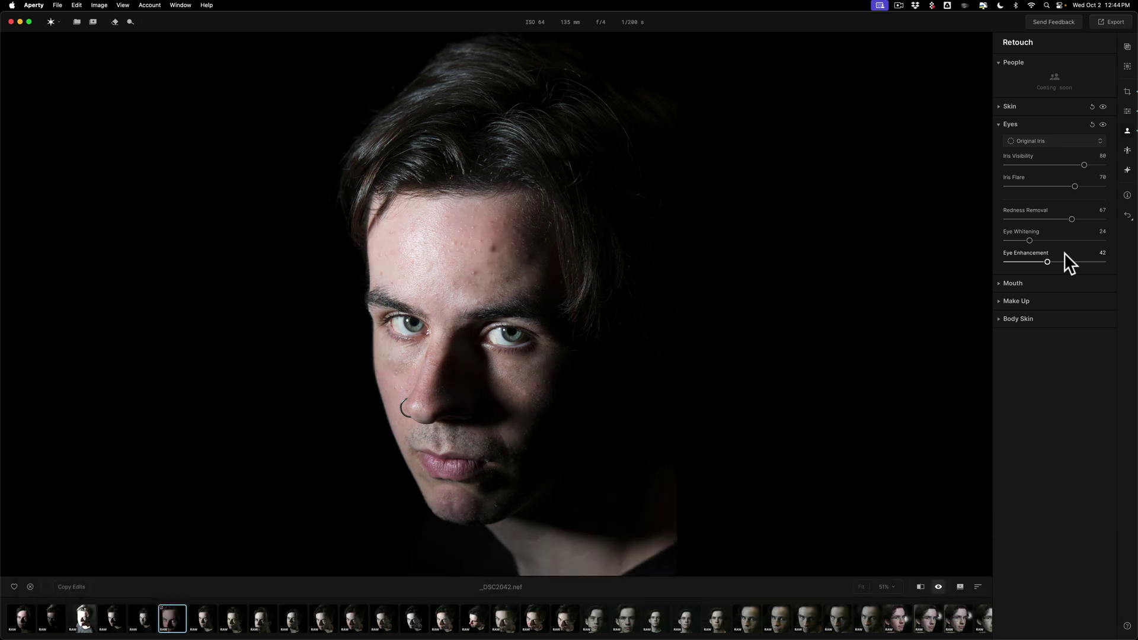
key(backslash)
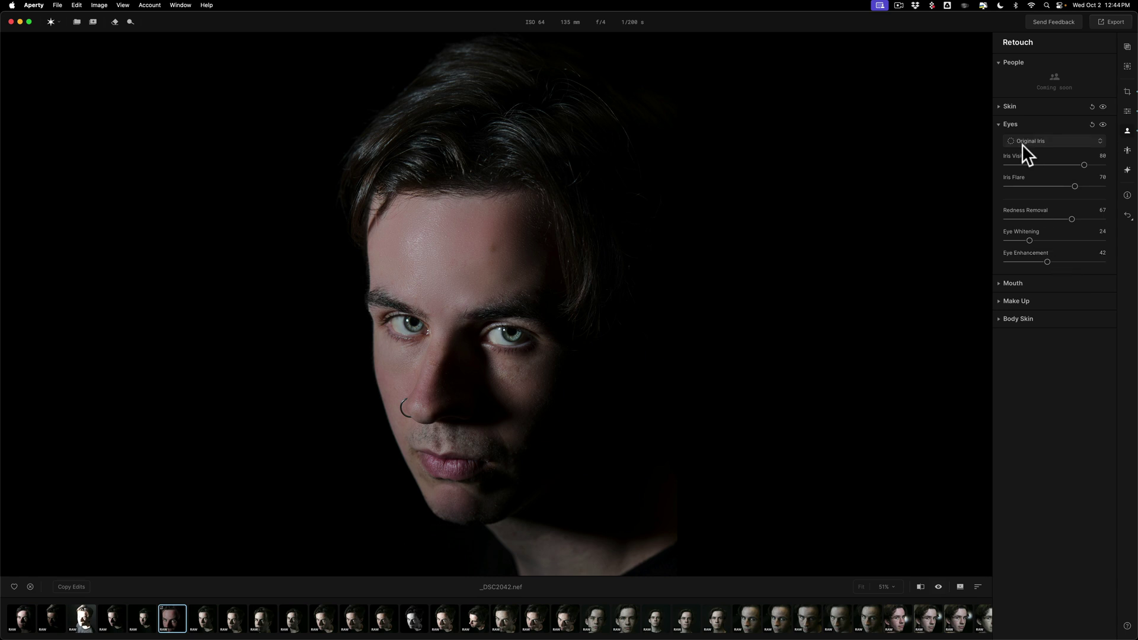
click(998, 124)
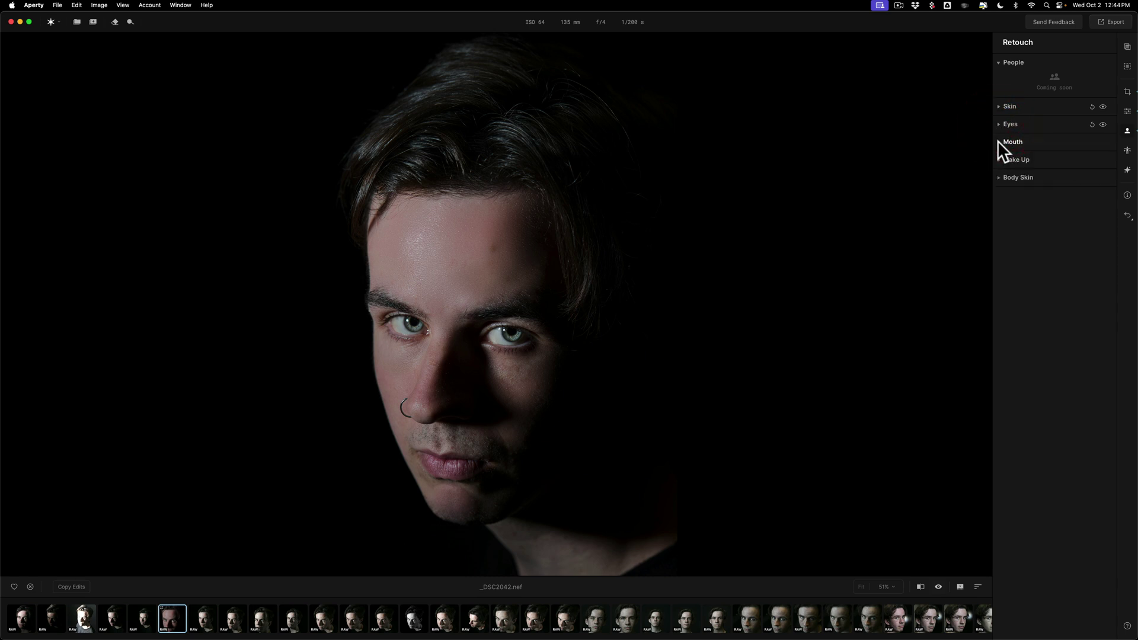
click(998, 141)
click(998, 140)
click(998, 160)
click(998, 159)
click(999, 177)
click(998, 178)
In Reshape, try Face Slim and leave it at 0.
click(1127, 150)
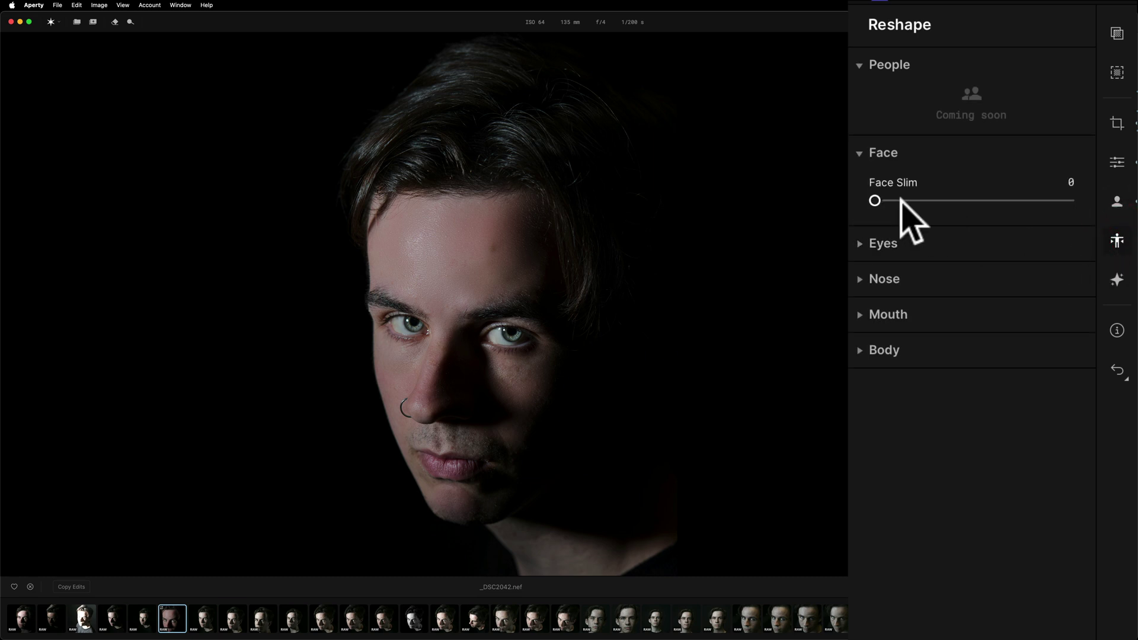
mouse_move(873, 201)
mouse_down()
mouse_move(1028, 203)
mouse_move(875, 201)
mouse_up()
click(887, 127)
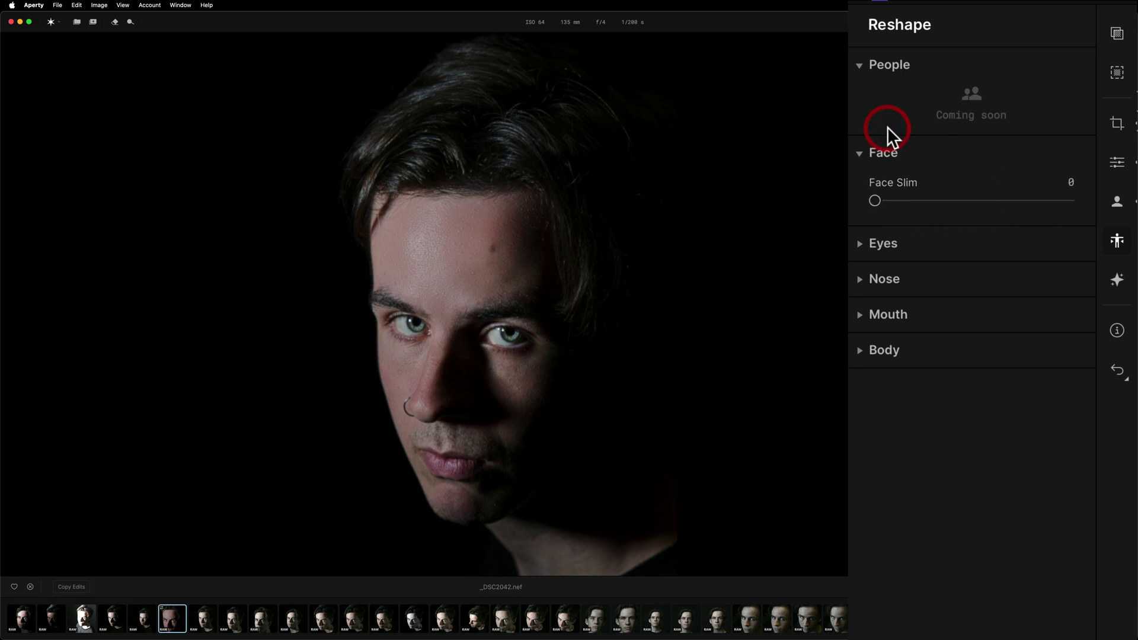
click(874, 200)
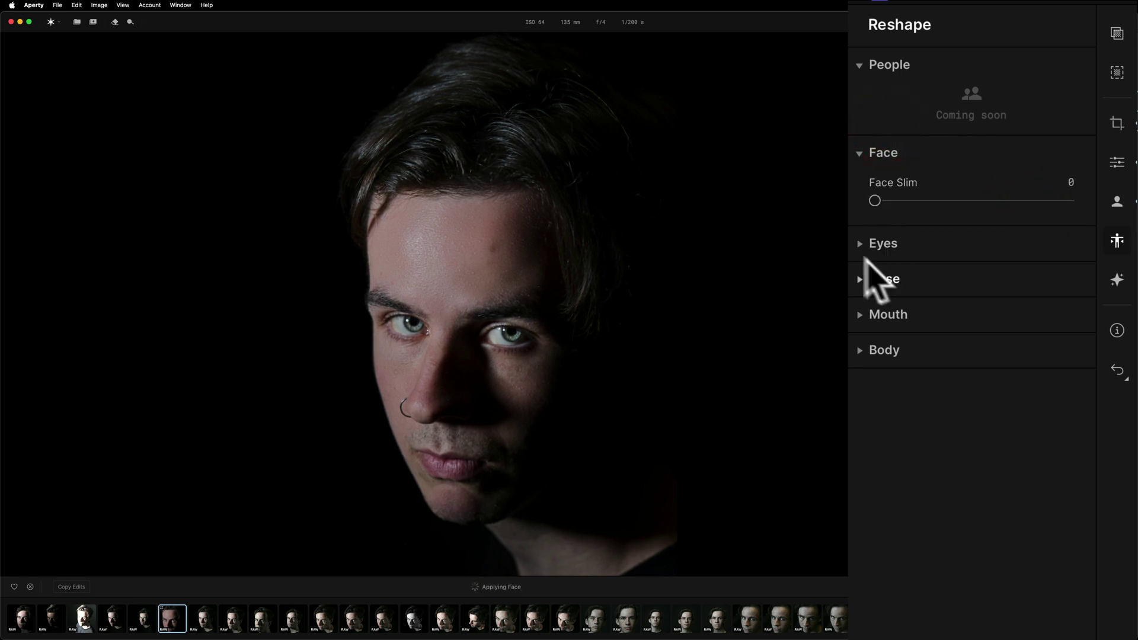
drag(876, 200, 846, 232)
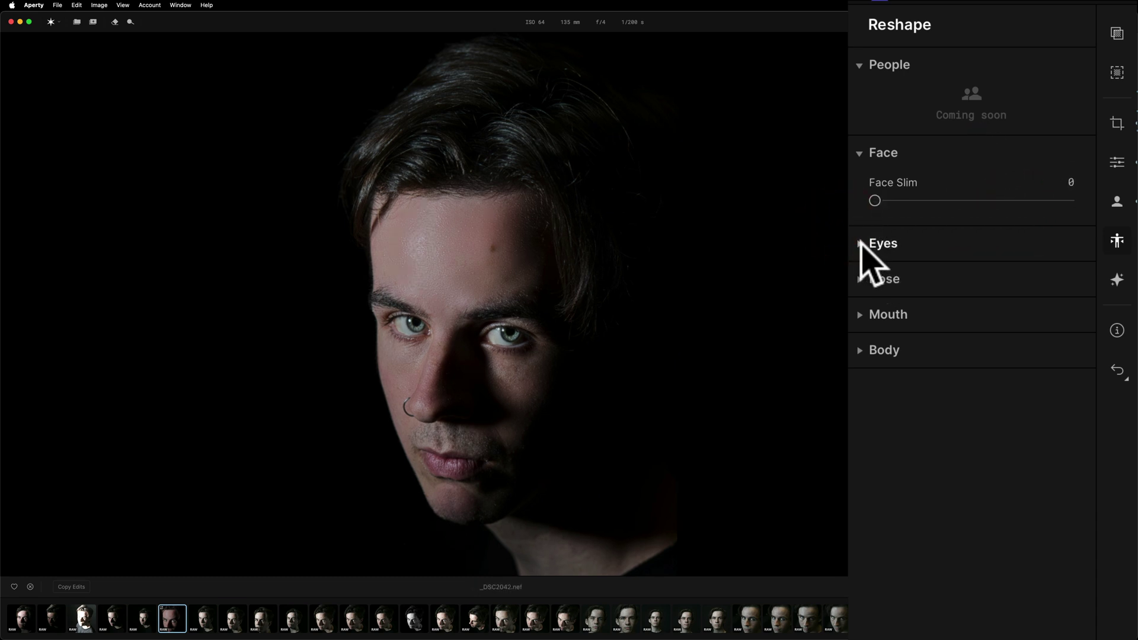
Set the Eyes Shape slider to 11 to enlarge the eyes slightly.
click(861, 244)
click(860, 154)
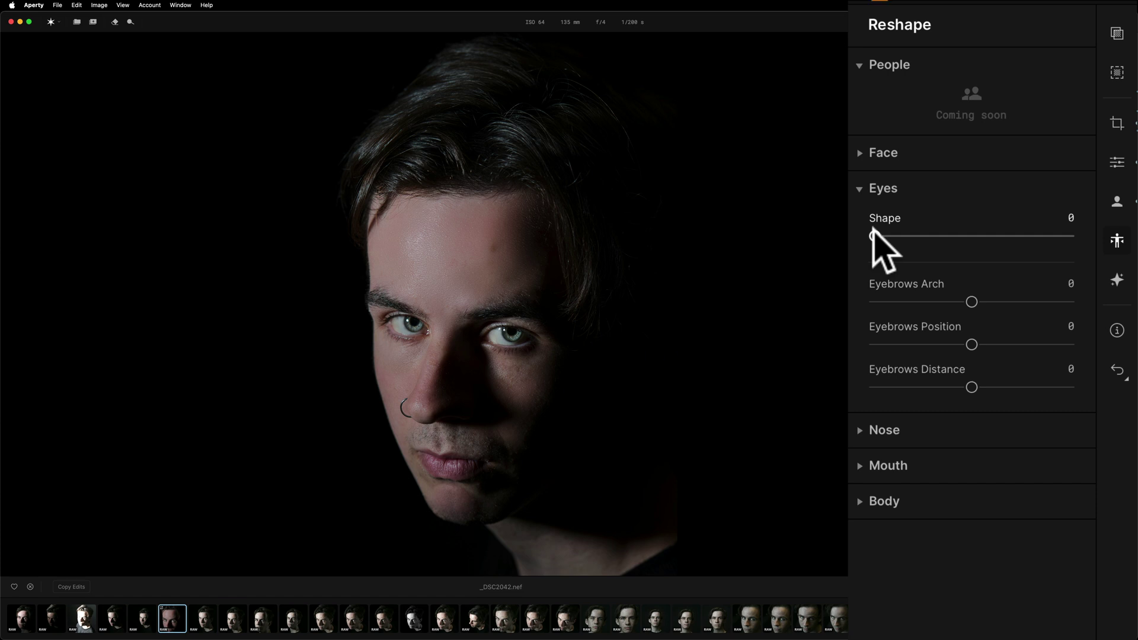
mouse_move(873, 232)
mouse_down()
mouse_move(1034, 236)
mouse_move(894, 236)
mouse_up()
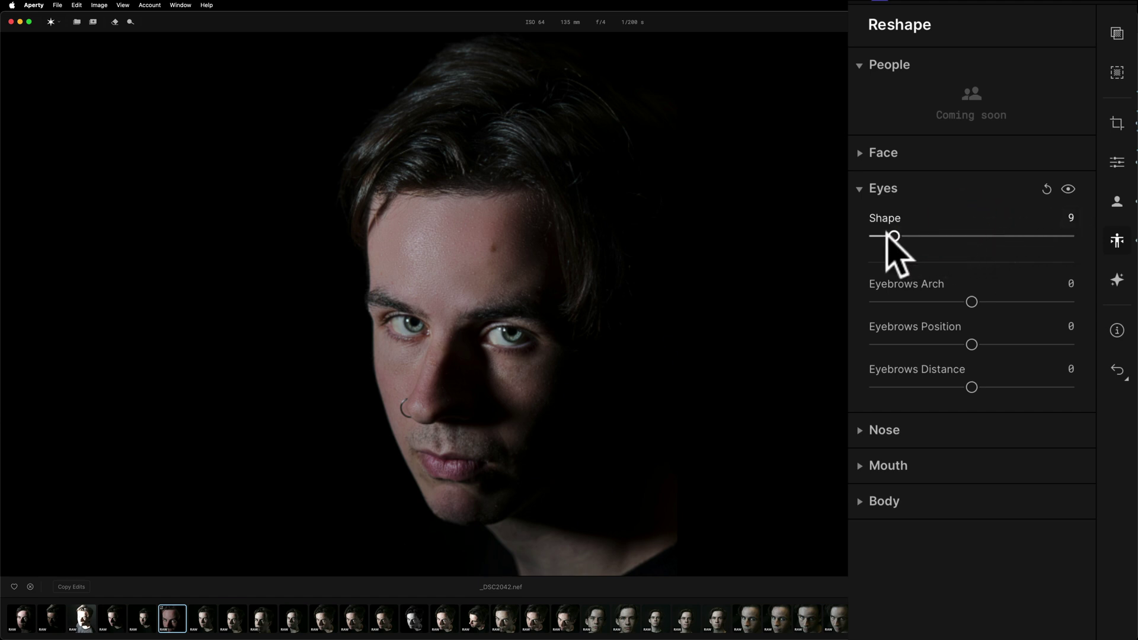
double_click(892, 236)
drag(874, 236, 898, 236)
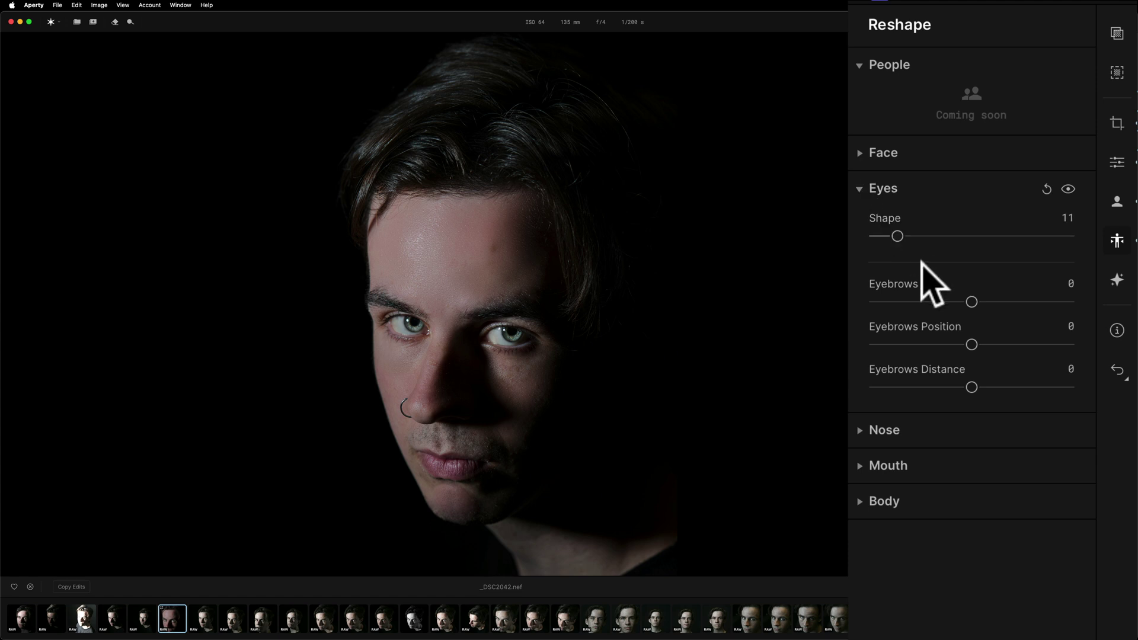
Browse the Nose, Mouth and Body reshape sections, leaving them collapsed.
click(856, 201)
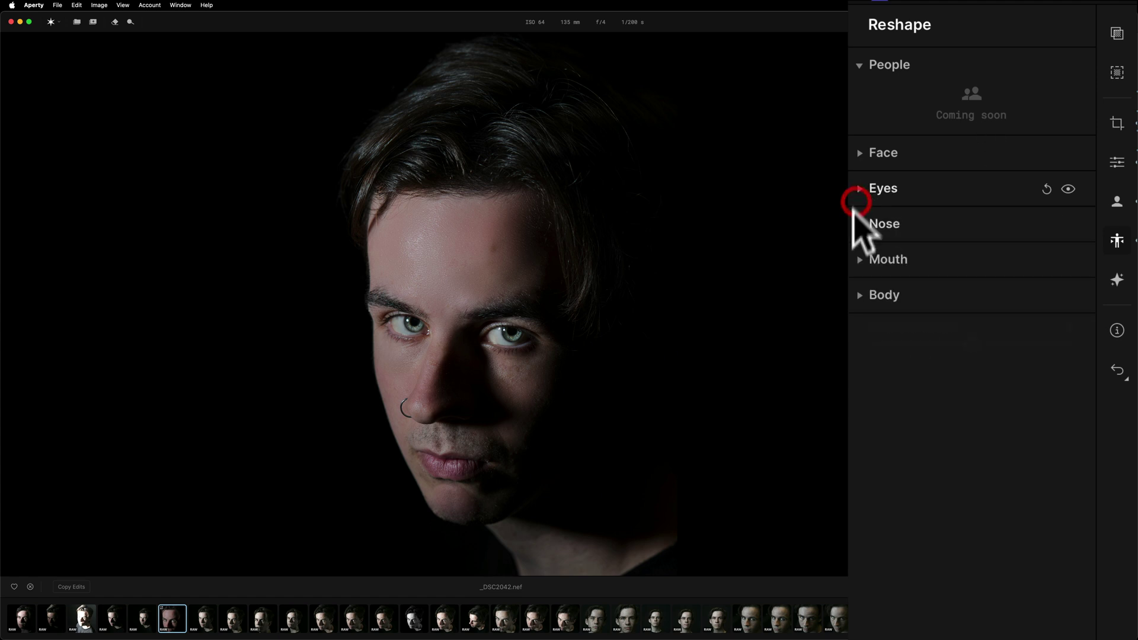
click(857, 223)
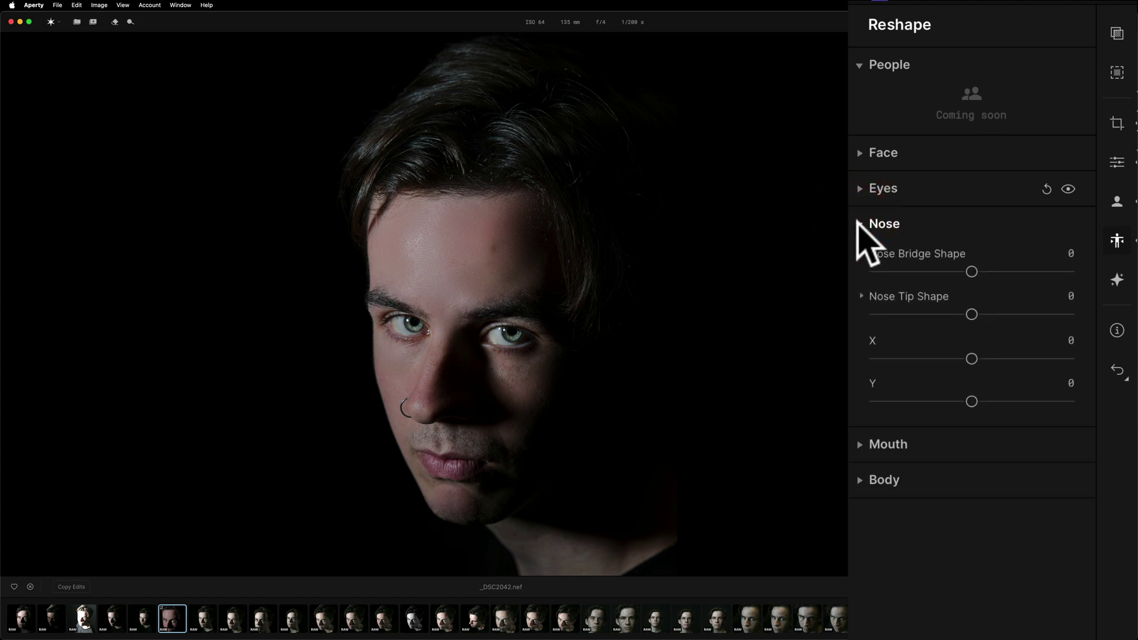
click(858, 224)
click(860, 260)
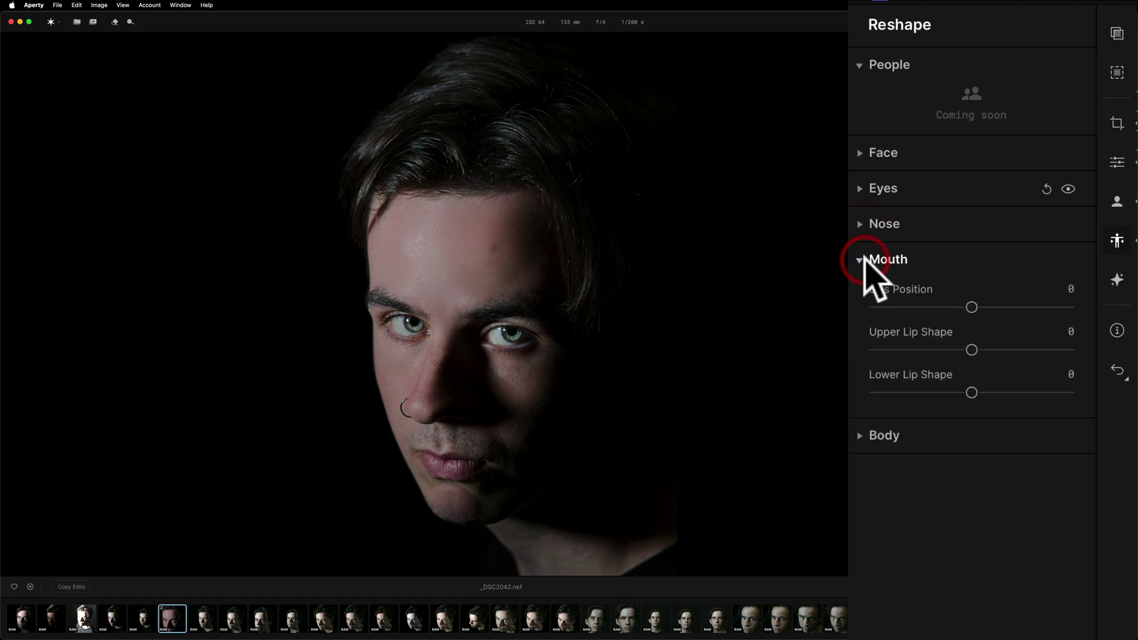
click(860, 259)
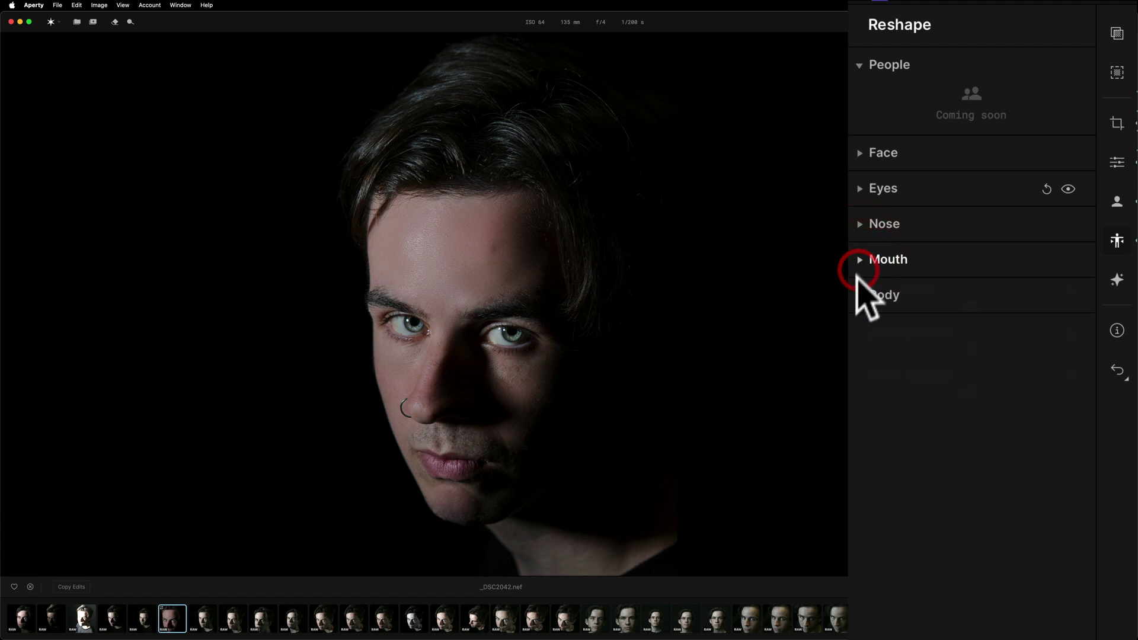
click(858, 294)
click(858, 294)
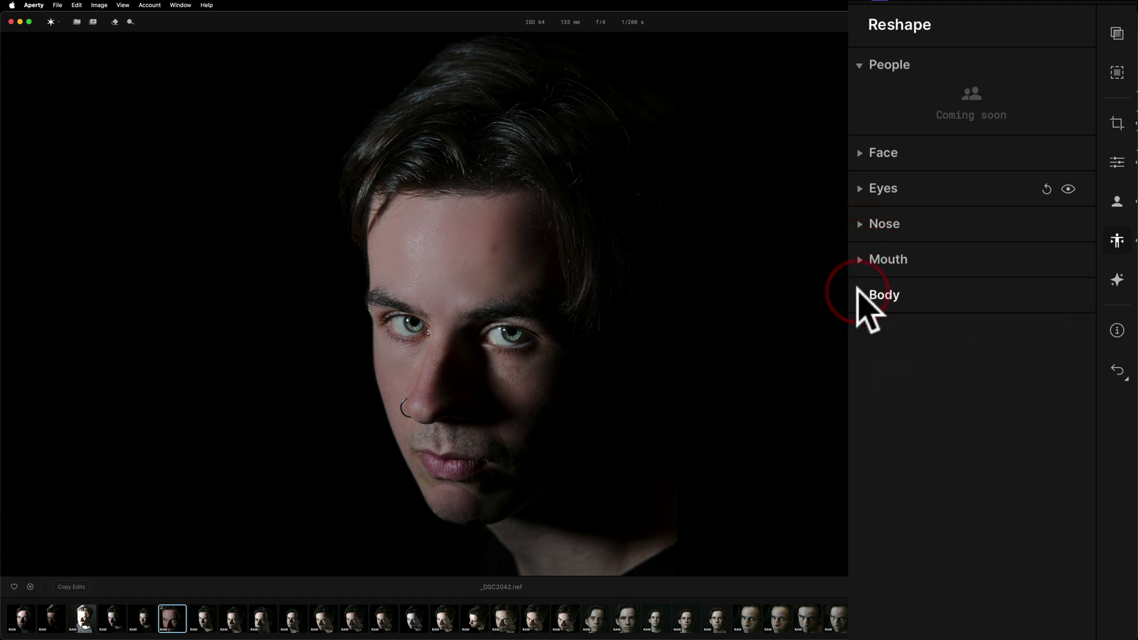
Look at the Creative lighting effects, then bring up the Retouch panel.
click(1120, 280)
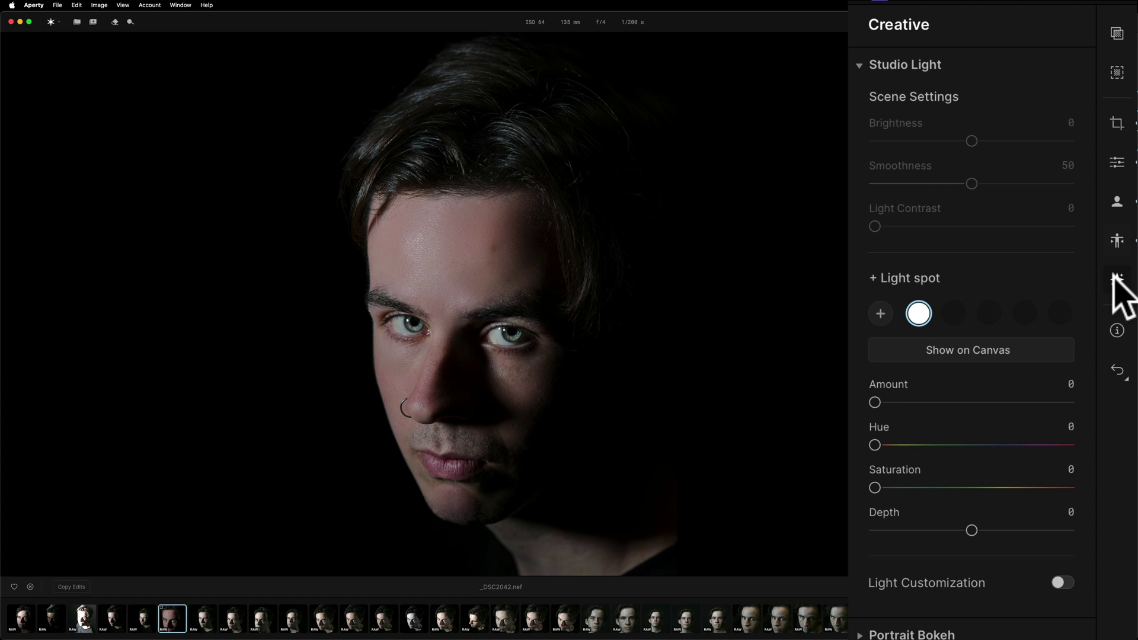
click(1117, 240)
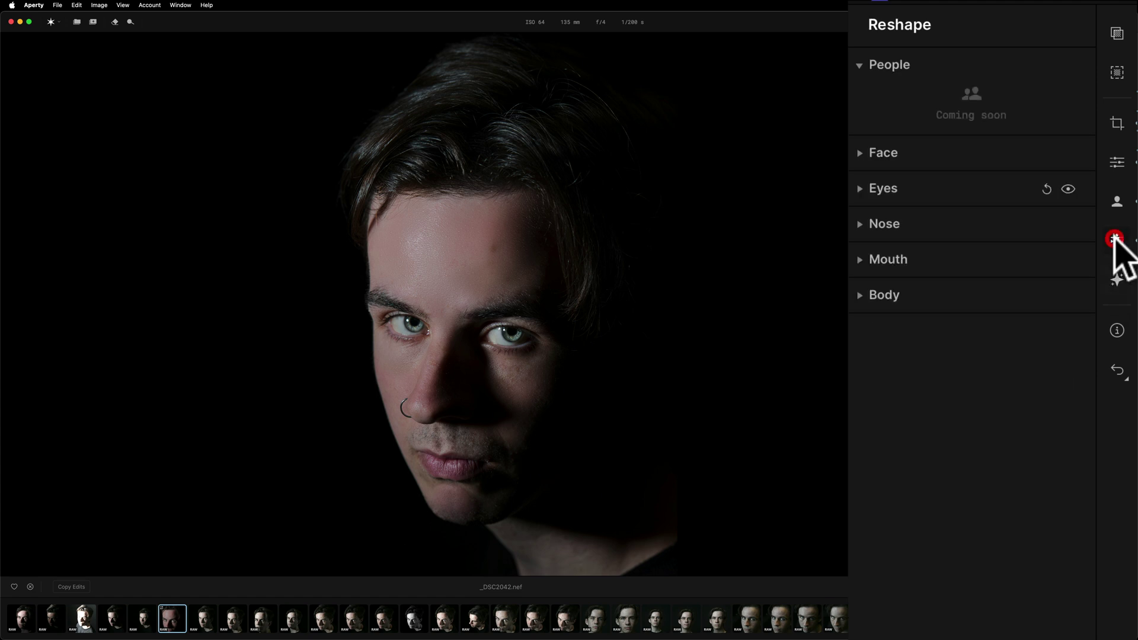
click(1000, 177)
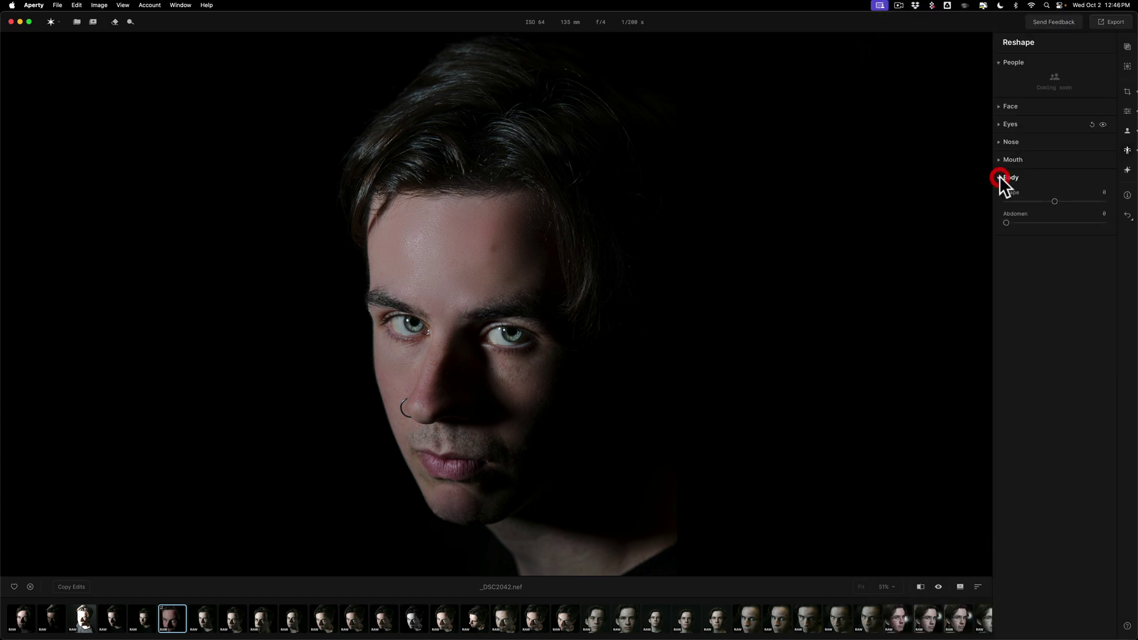
click(1128, 131)
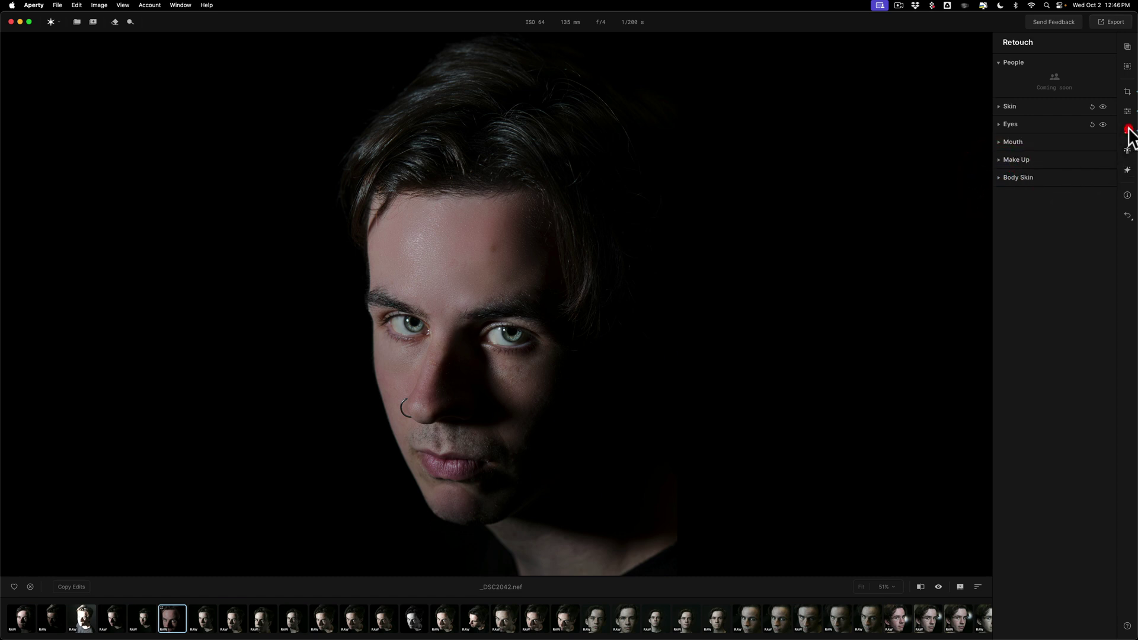
In Make Up's Lips section, set Saturation 13, Tone 12 and Darkening 10 to lightly tint the lips.
click(1000, 160)
scroll(1032, 207, down, 3)
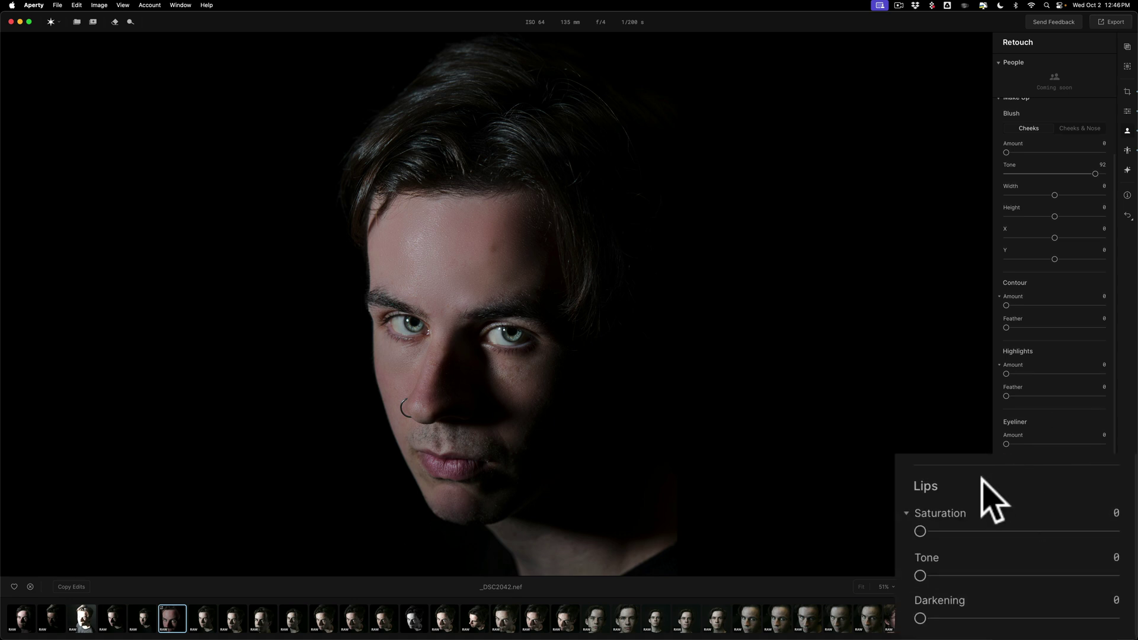
drag(922, 532, 1017, 531)
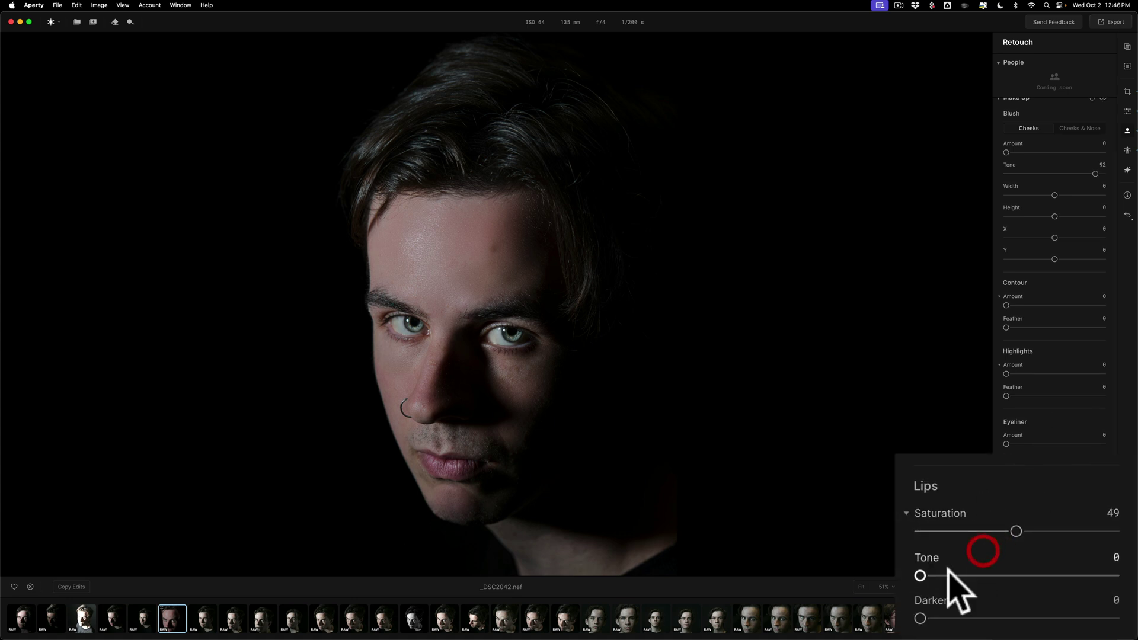
drag(922, 575, 980, 576)
mouse_move(920, 618)
mouse_down()
mouse_move(960, 618)
mouse_move(942, 618)
mouse_up()
drag(980, 575, 955, 576)
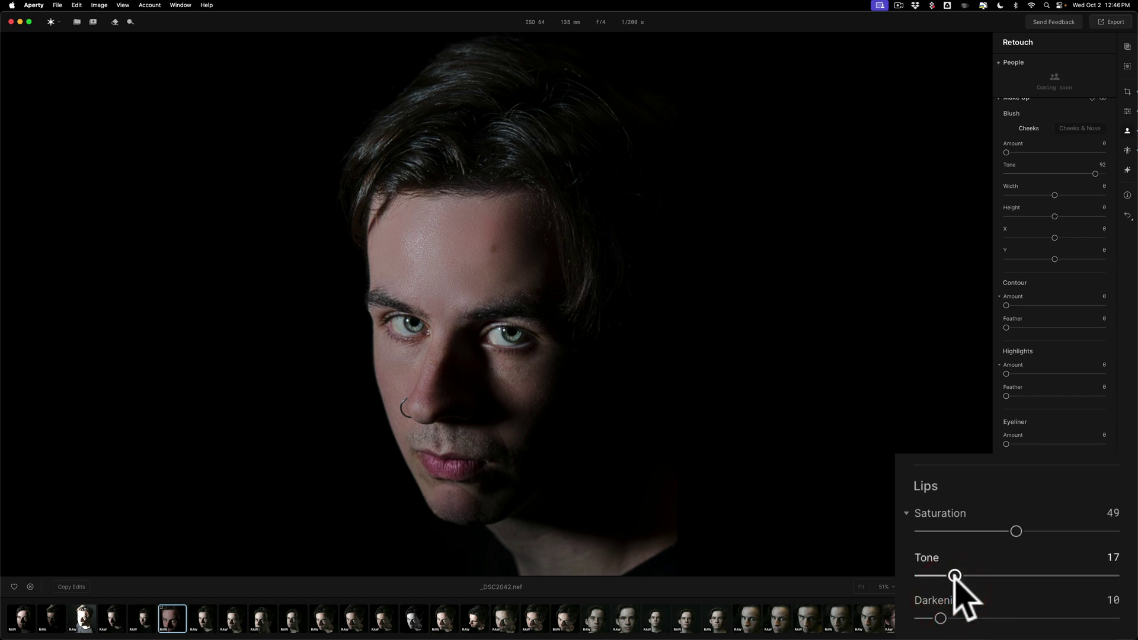
drag(1016, 532, 945, 532)
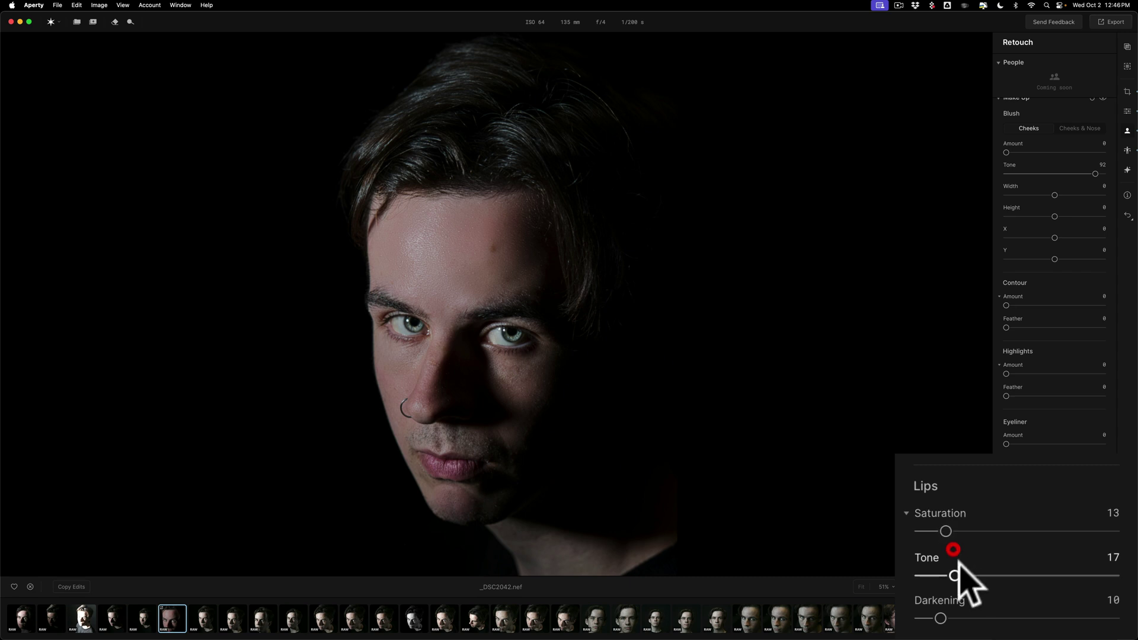
drag(954, 576, 944, 575)
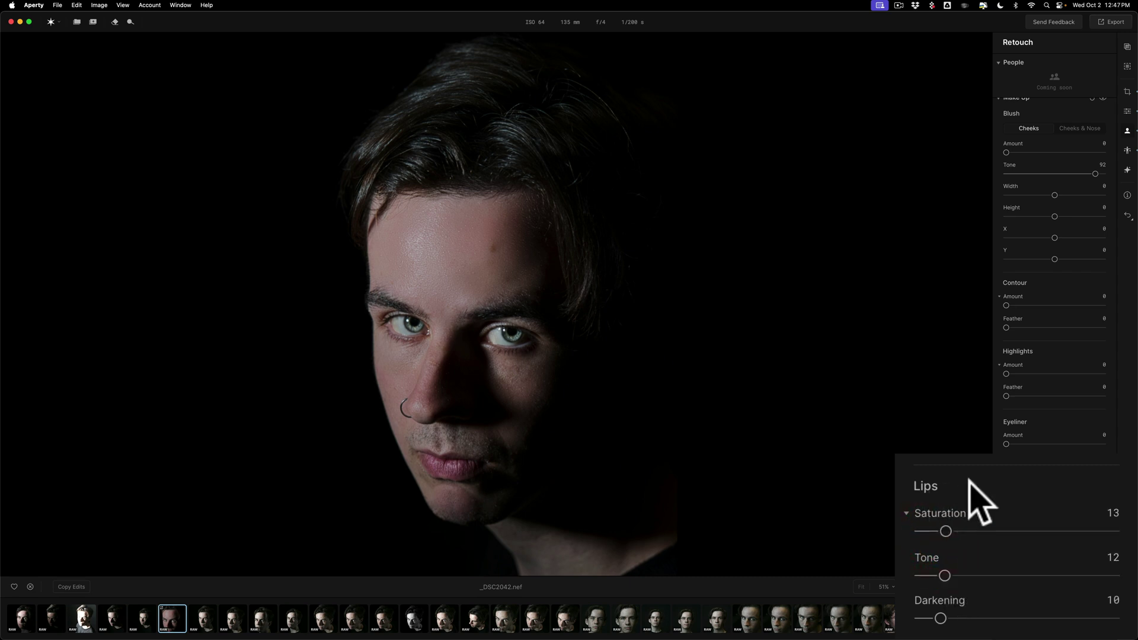
scroll(1088, 279, up, 2)
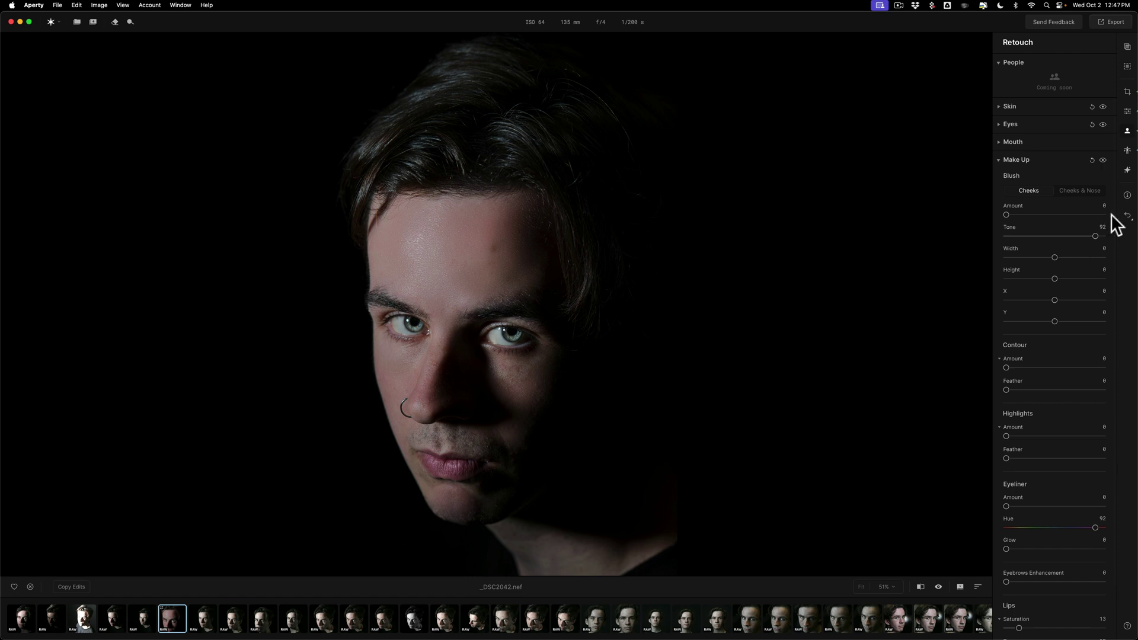
Collapse the Make Up section and switch to the before view of the unretouched portrait.
click(1000, 159)
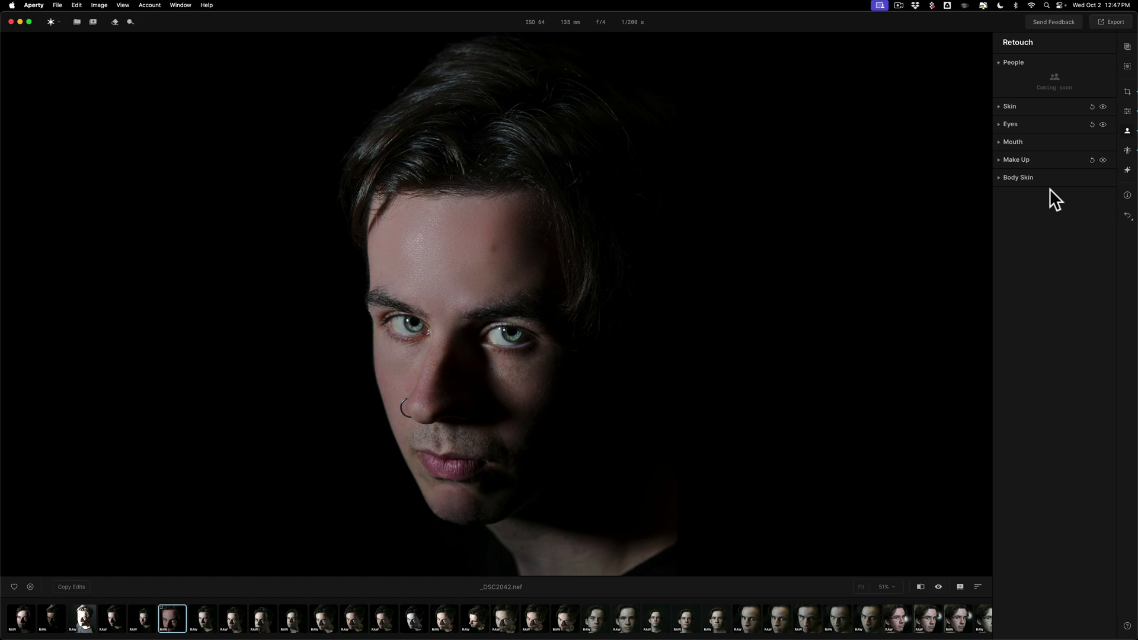
key(backslash)
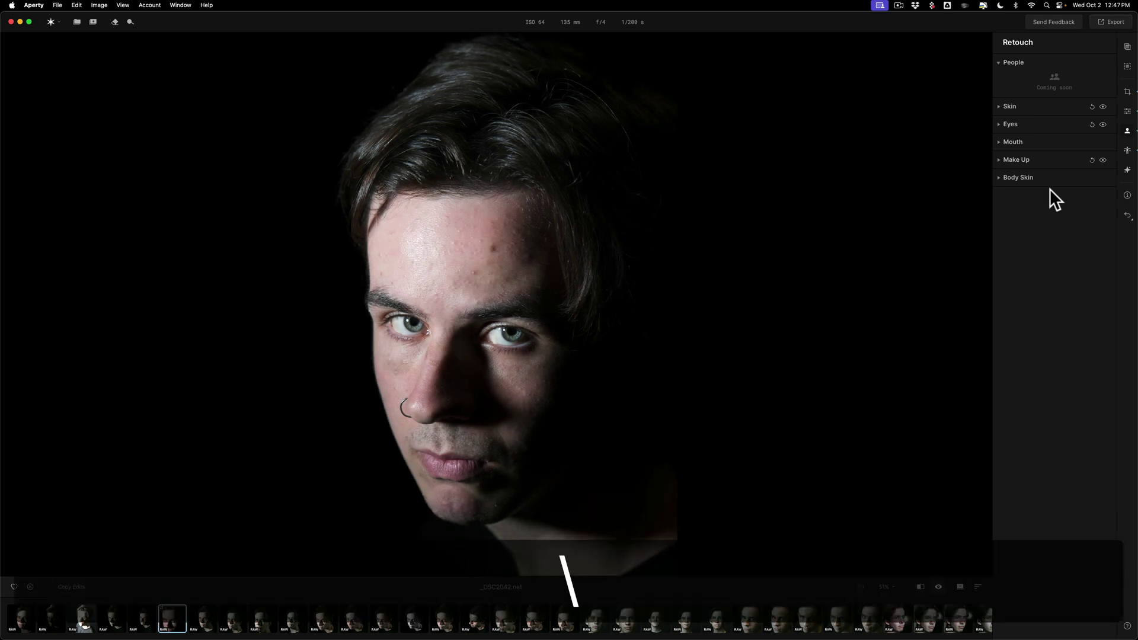